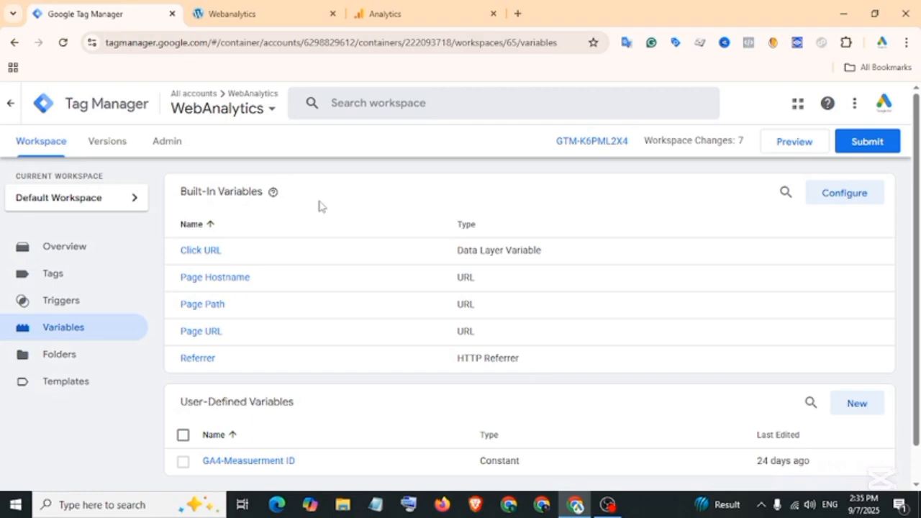
Step: Create a Click - Just Links trigger that fires on all link clicks and save it as Just Links
left_click(103, 302)
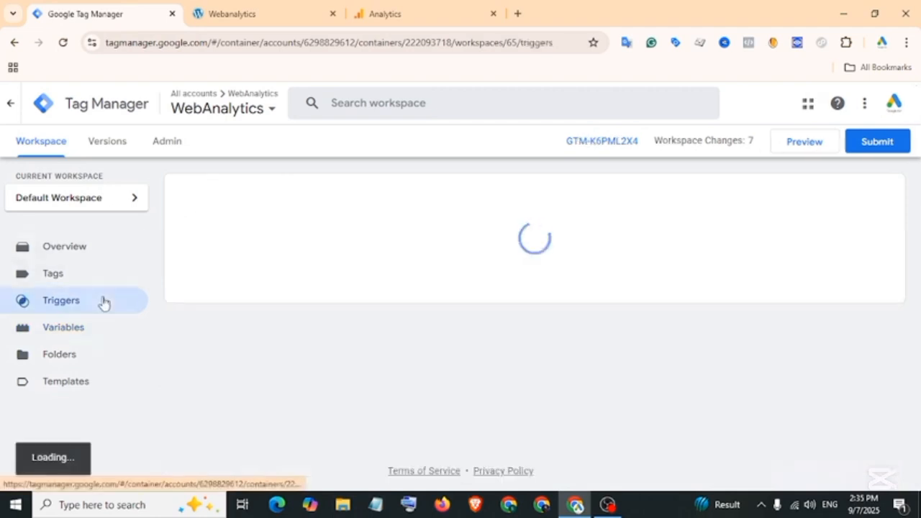
left_click(865, 200)
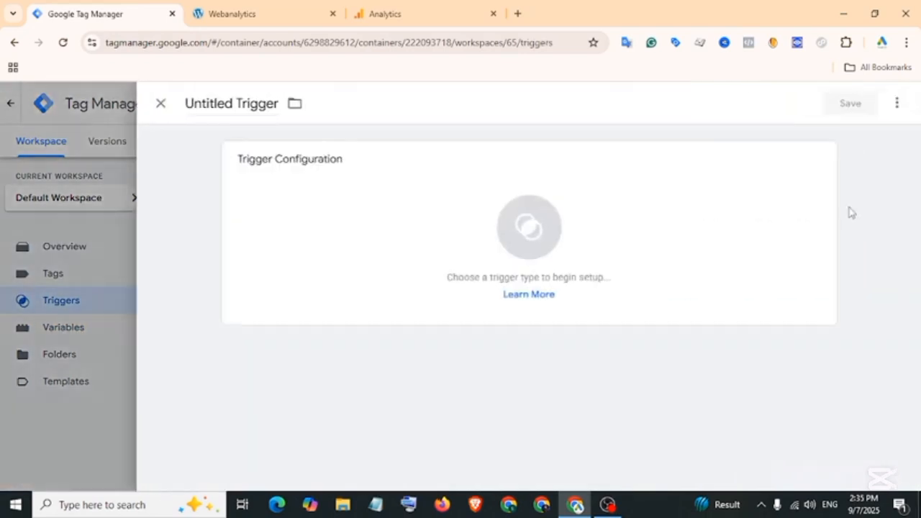
left_click(331, 167)
scroll(569, 237, "down", 3)
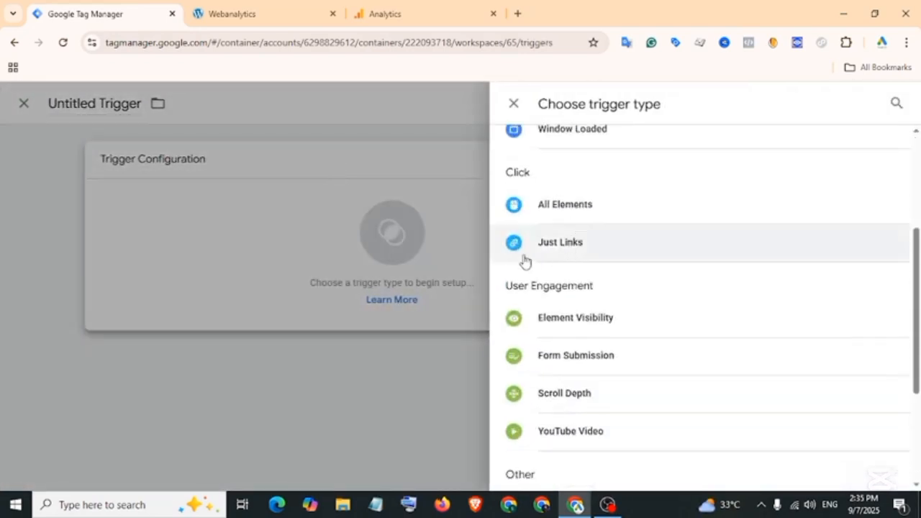
left_click(578, 250)
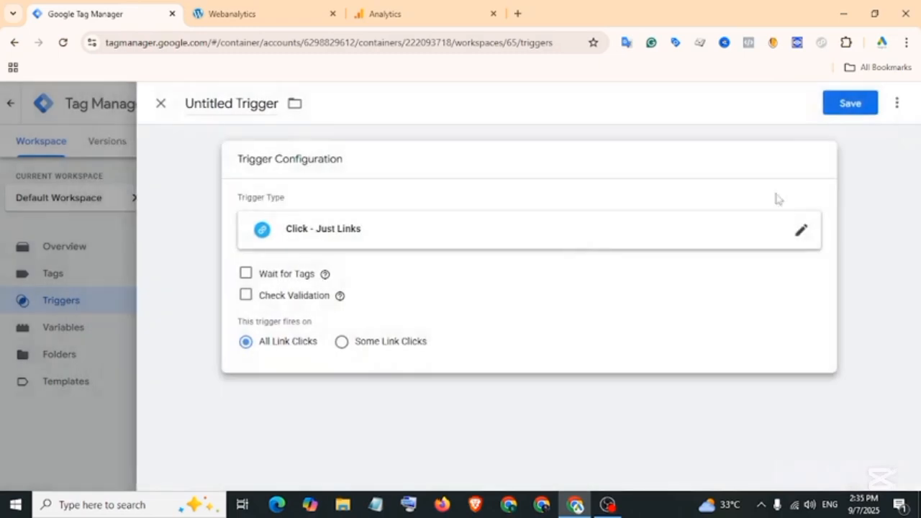
left_click(850, 104)
left_click(568, 310)
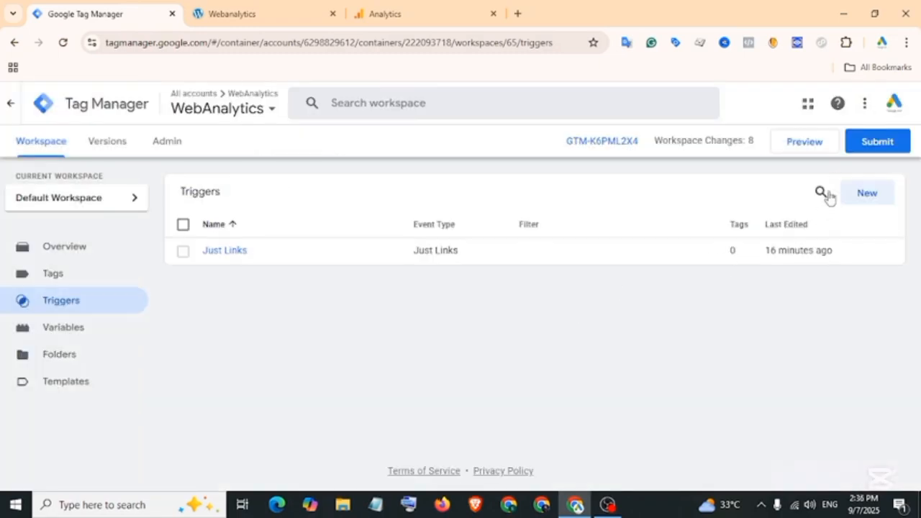
left_click(812, 150)
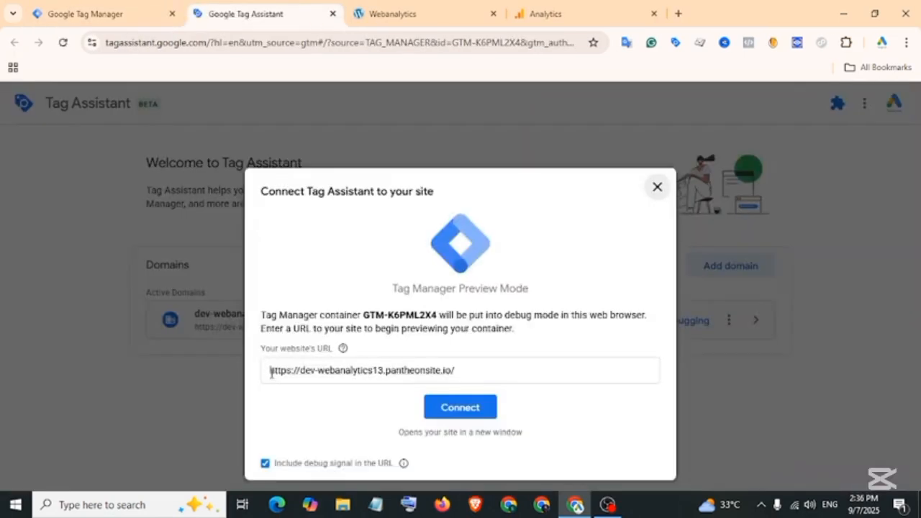
left_click_drag(270, 370, 487, 368)
left_click(482, 374)
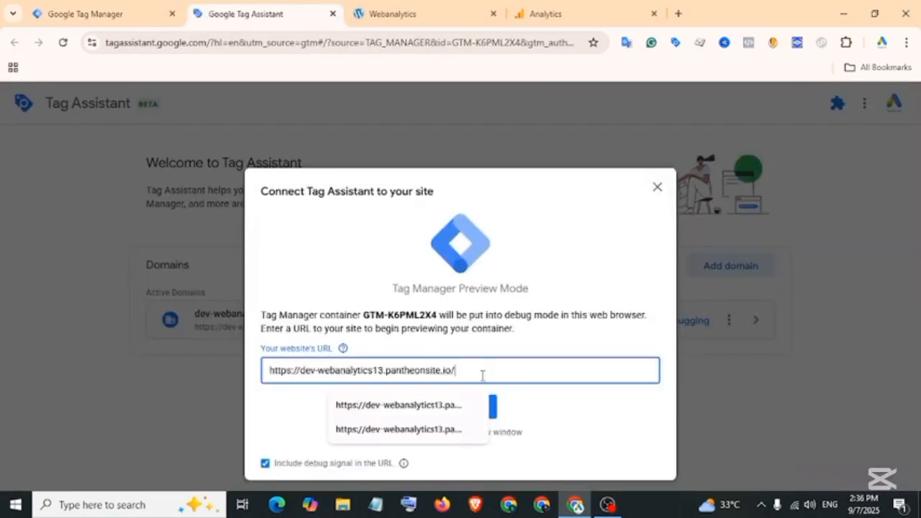
left_click(454, 408)
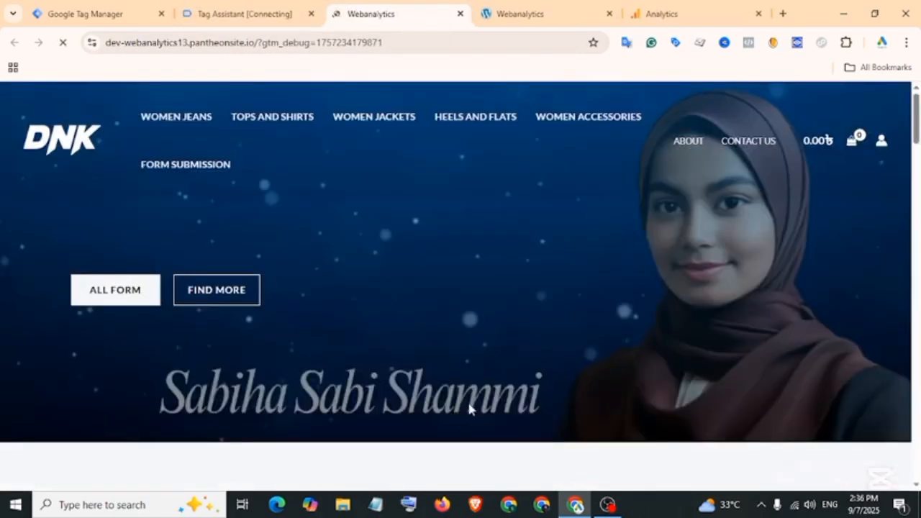
Step: Collapse the debug badge on the previewed site and follow the YouTube icon under Social Media to its channel
scroll(469, 404, "down", 1)
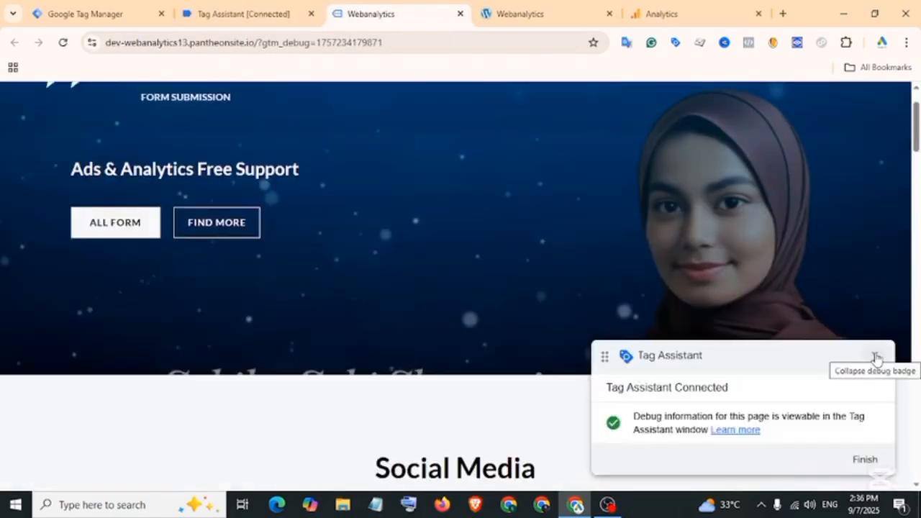
left_click(877, 357)
scroll(448, 349, "down", 3)
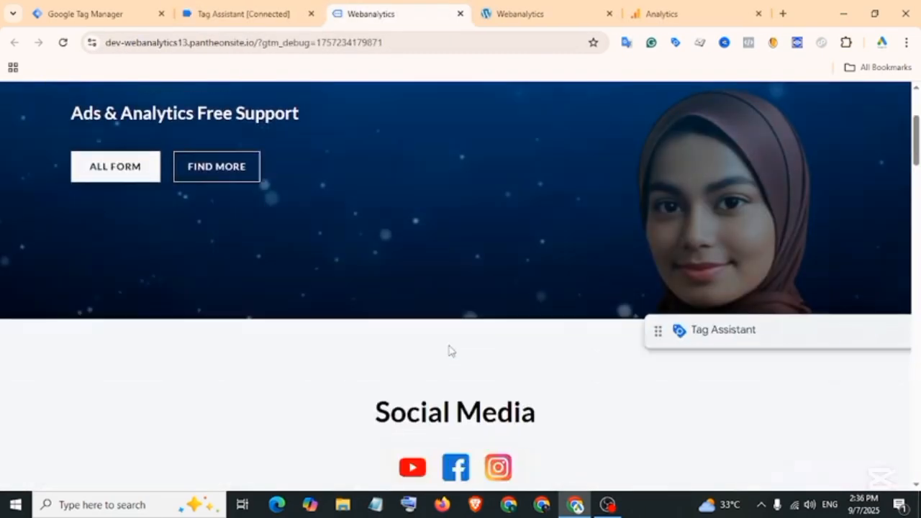
left_click(412, 331)
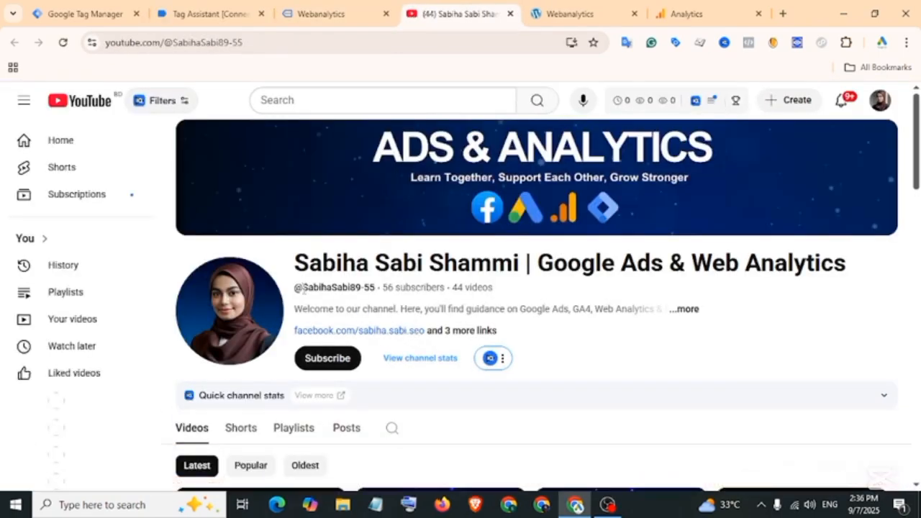
left_click_drag(300, 269, 880, 284)
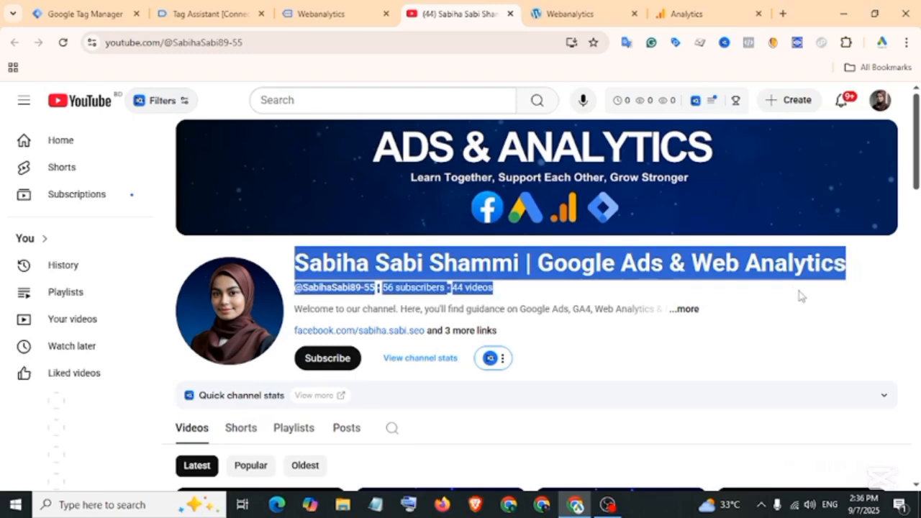
Step: Return to Tag Assistant and inspect the variables recorded for the Link Click event
left_click(245, 14)
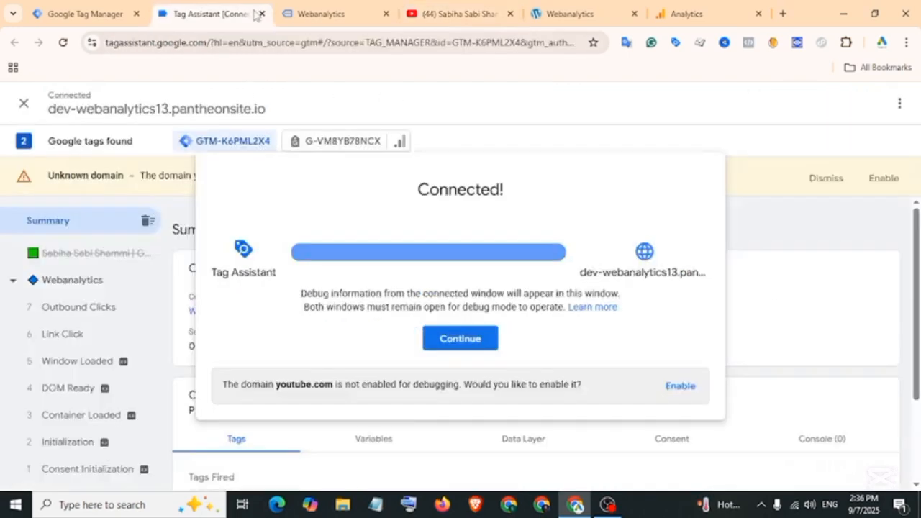
left_click(487, 346)
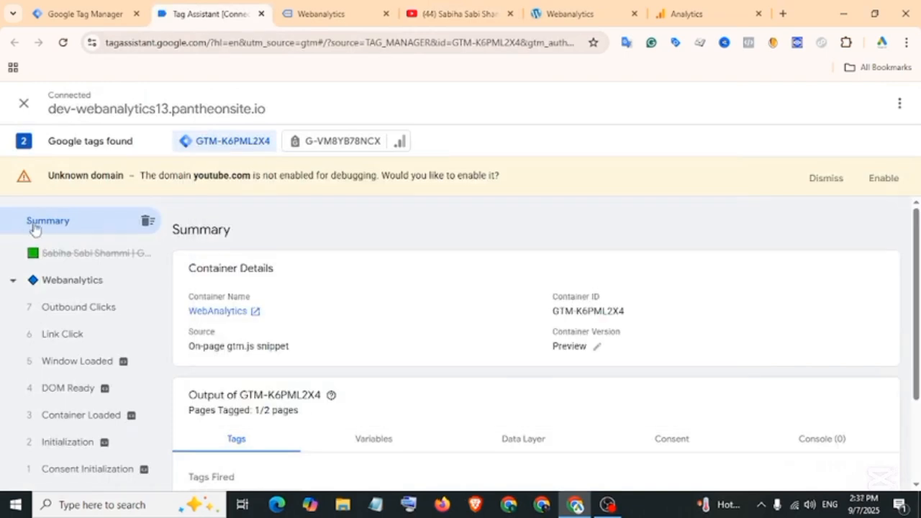
left_click(64, 340)
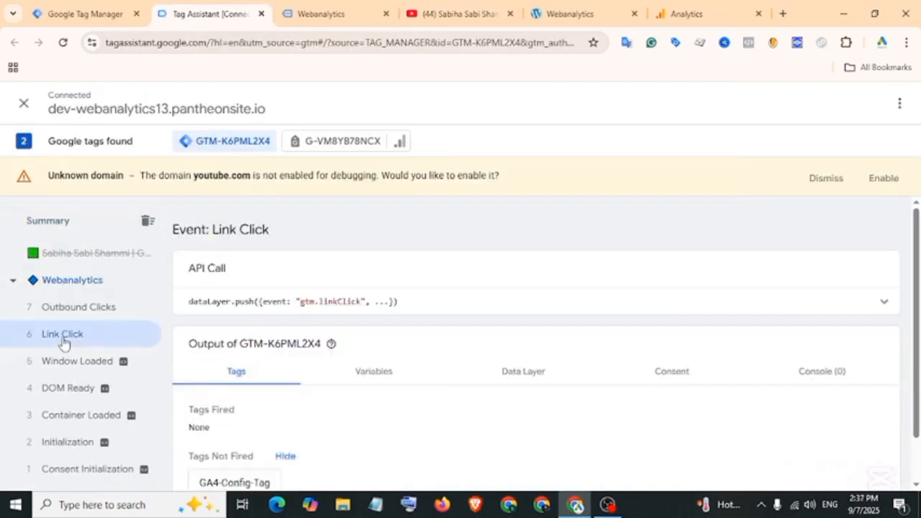
left_click(383, 381)
scroll(339, 379, "down", 2)
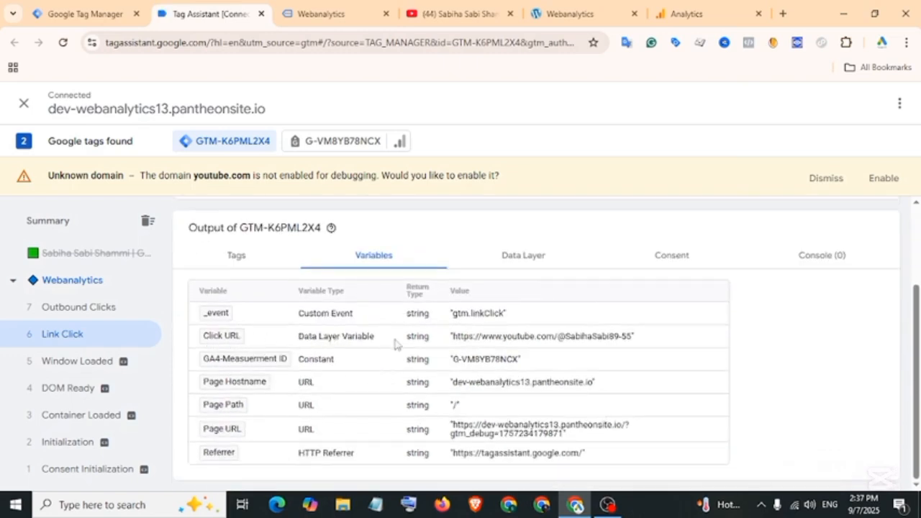
double_click(461, 341)
left_click(458, 341)
left_click_drag(454, 344, 632, 346)
right_click(542, 344)
left_click(582, 165)
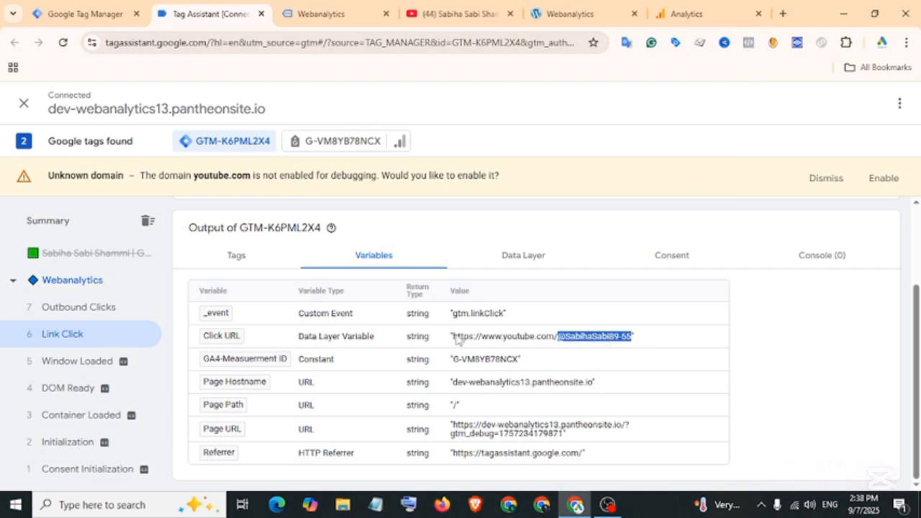
left_click_drag(457, 339, 555, 343)
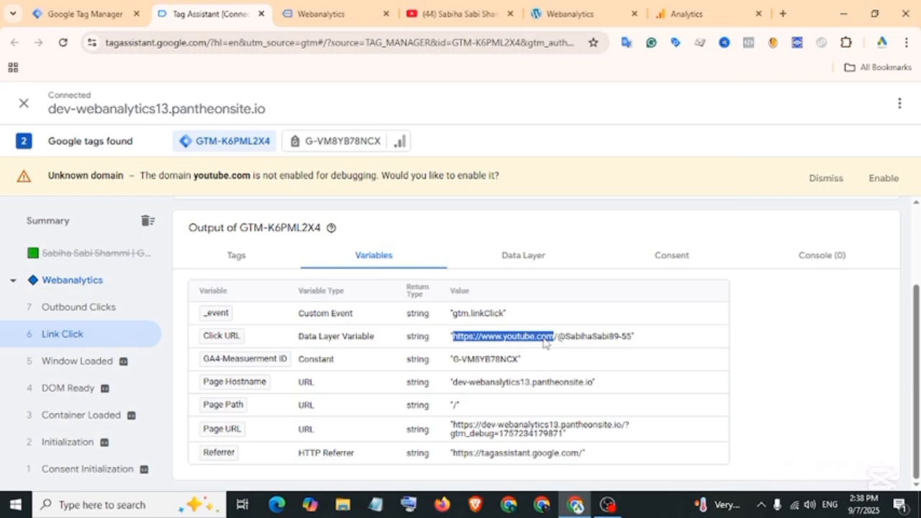
Step: Start a new Click - Just Links trigger in Tag Manager and set it to fire on Some Link Clicks
left_click(79, 13)
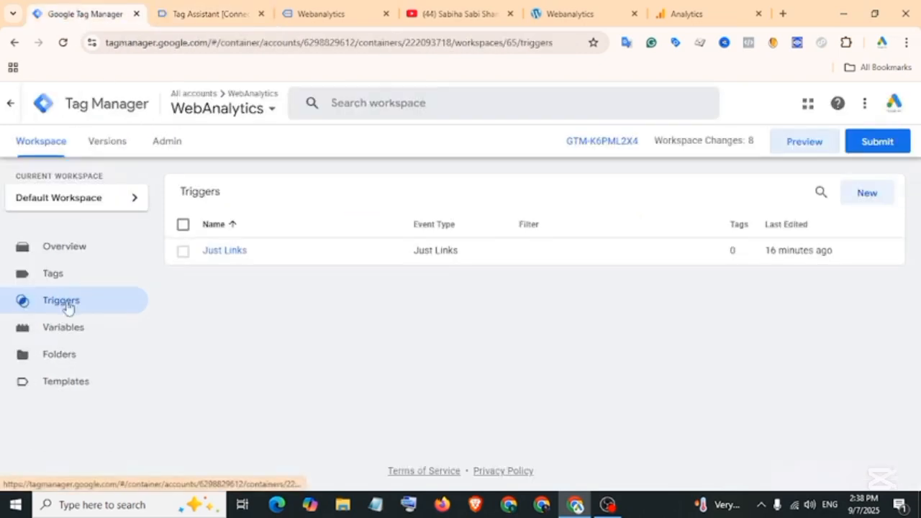
left_click(866, 193)
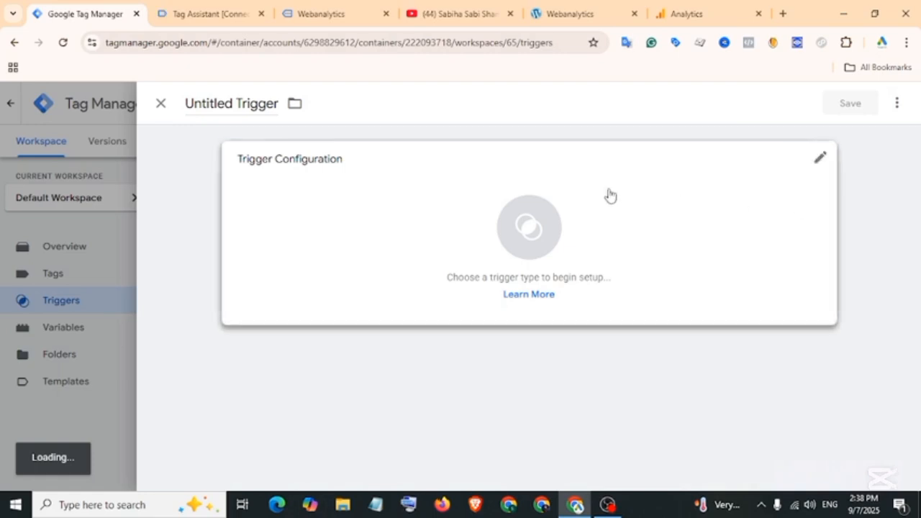
left_click(324, 176)
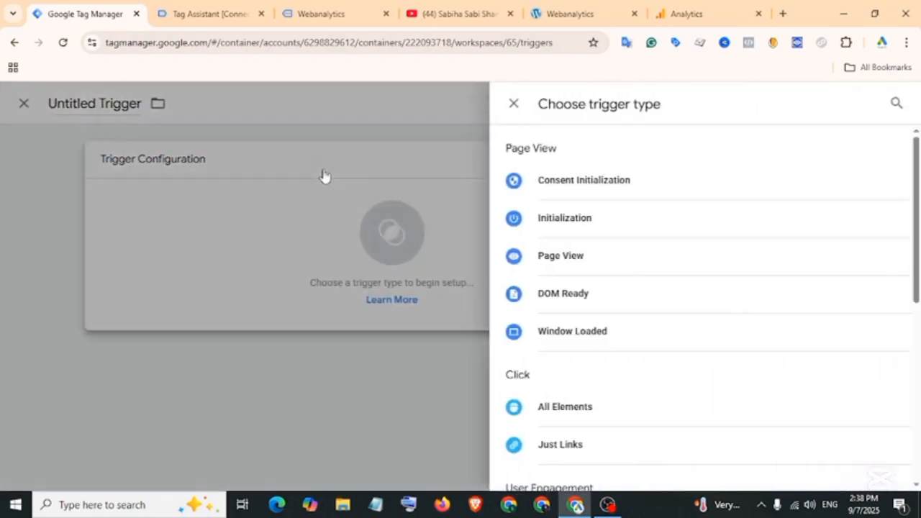
left_click(316, 14)
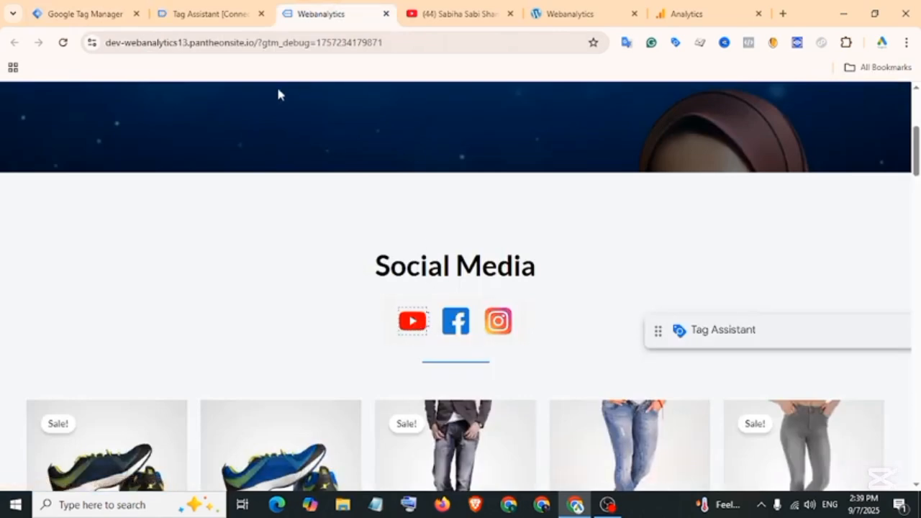
left_click(83, 14)
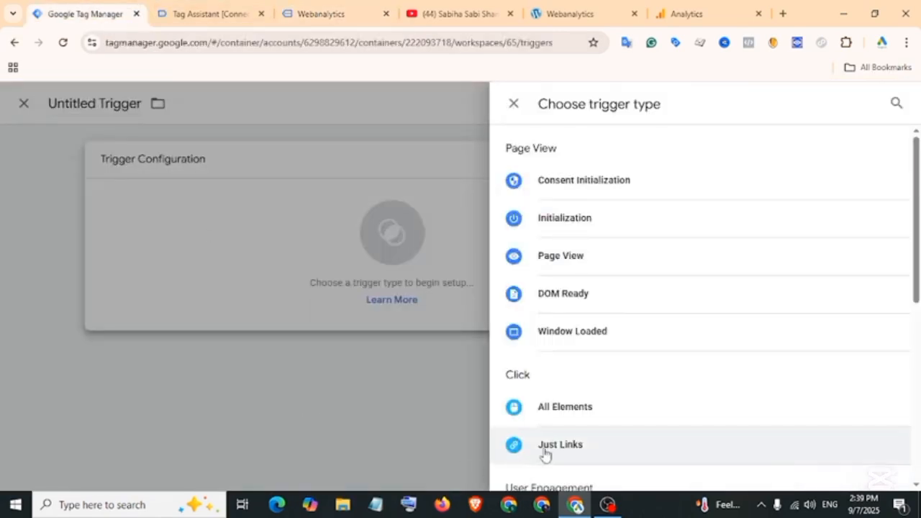
left_click(575, 447)
left_click(341, 341)
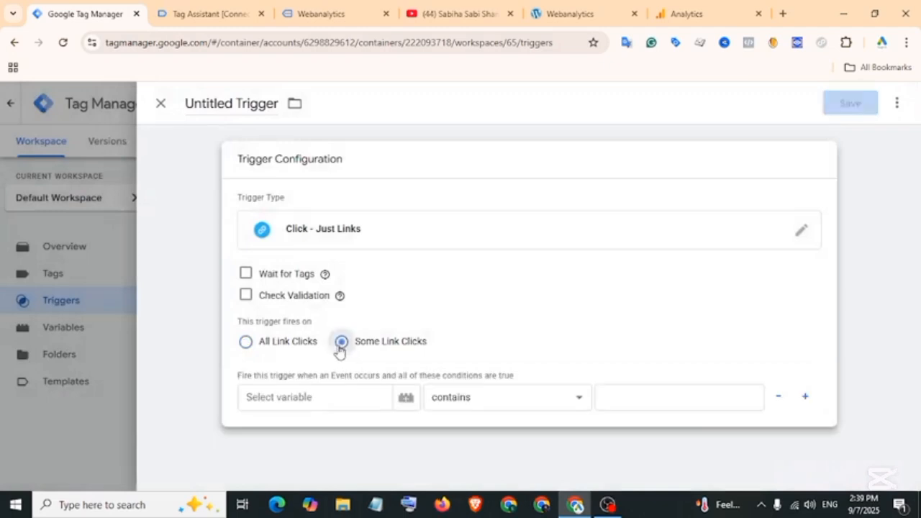
left_click(303, 401)
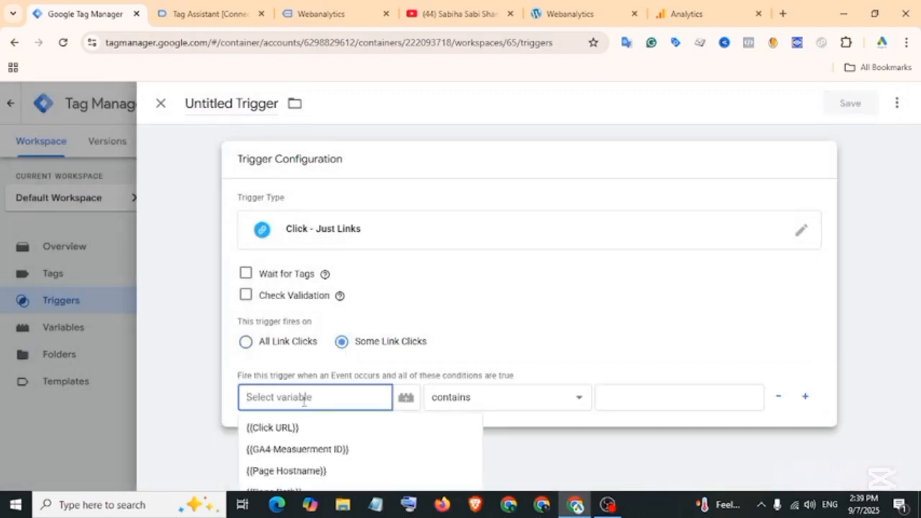
left_click(300, 429)
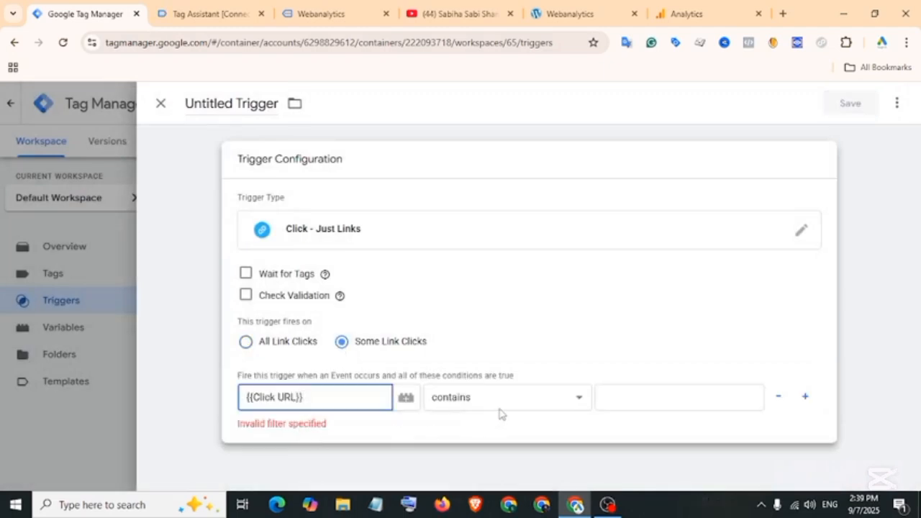
left_click(628, 398)
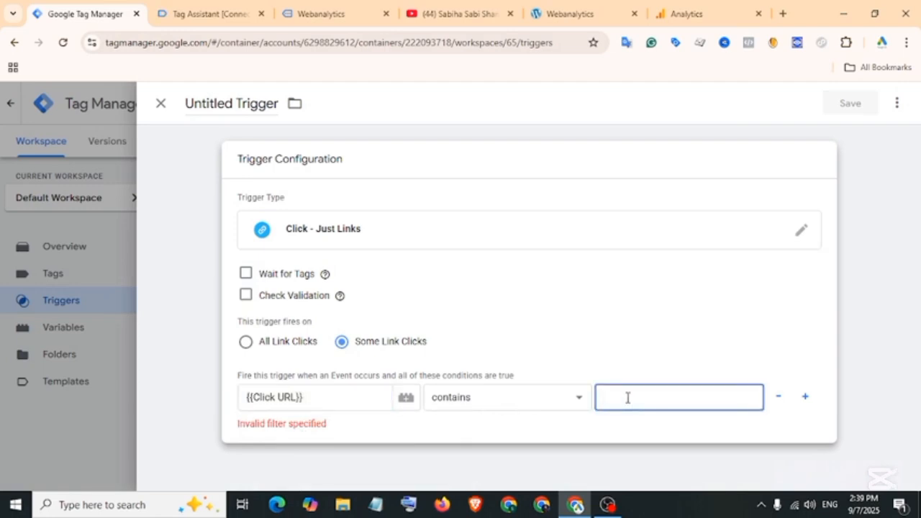
right_click(628, 398)
left_click(661, 245)
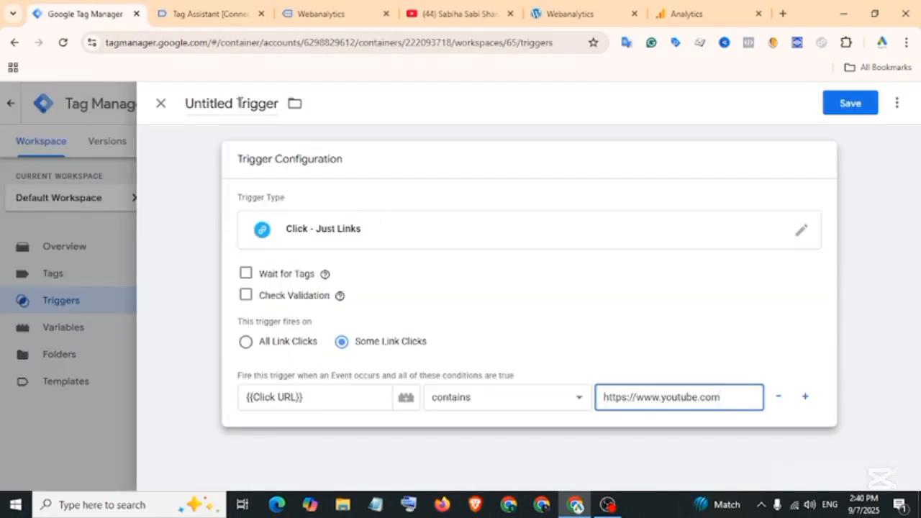
Step: Name the trigger YouTube Icon Click Track-Trigger and save it
left_click(240, 103)
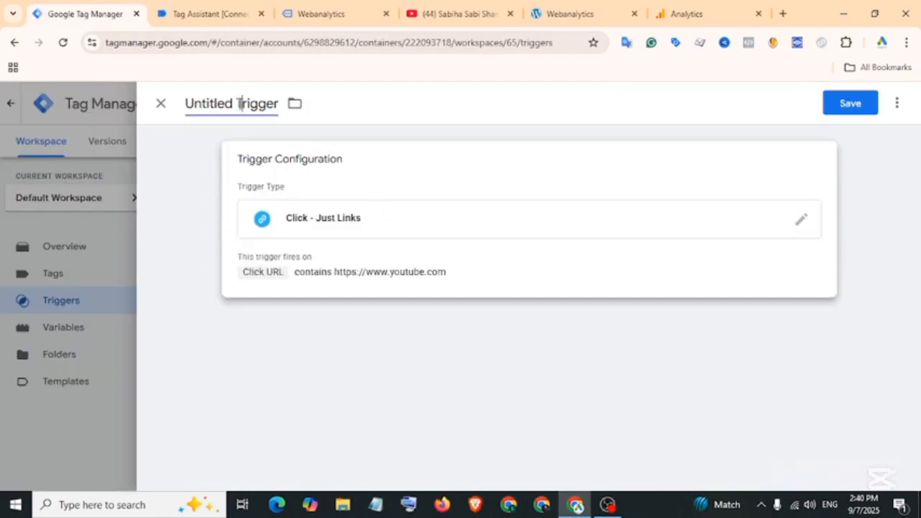
key("ctrl+a")
type("YouTube Icon Click Track-Trigger")
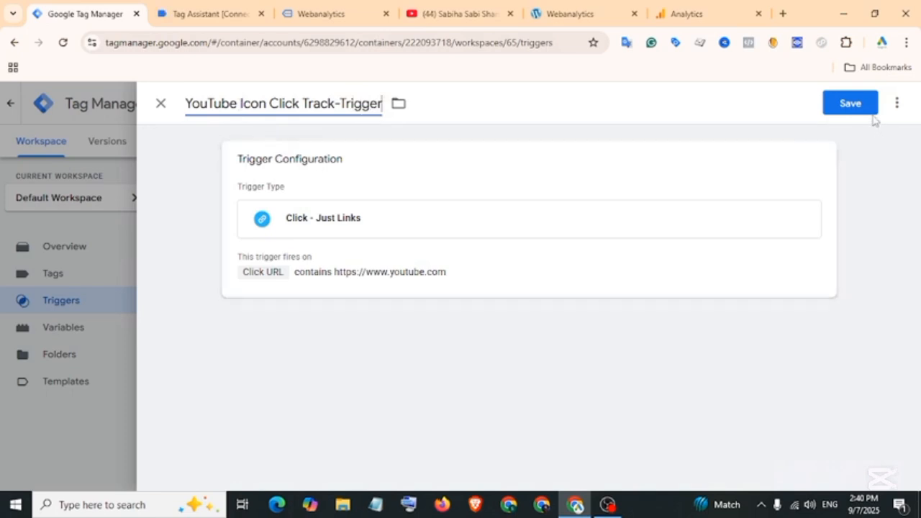
left_click(864, 111)
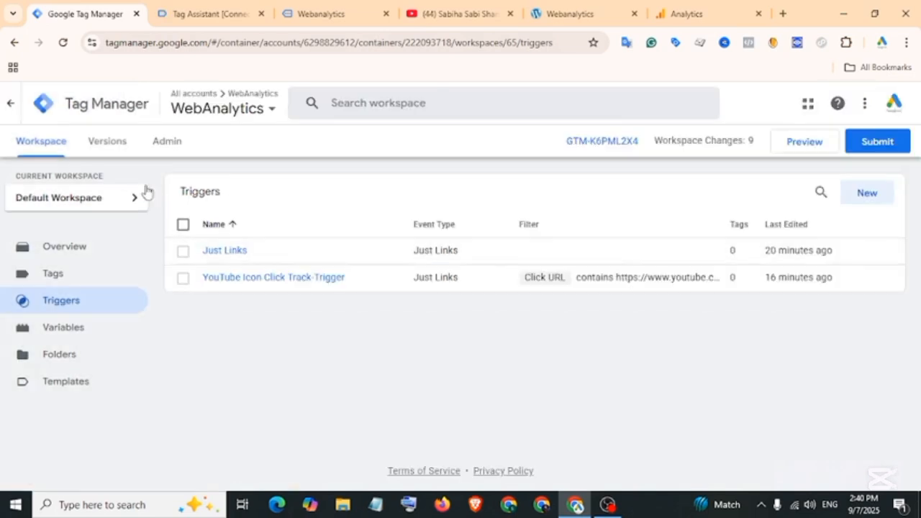
Step: Start a new tag and choose Google Analytics: GA4 Event as its type
left_click(72, 274)
left_click(863, 192)
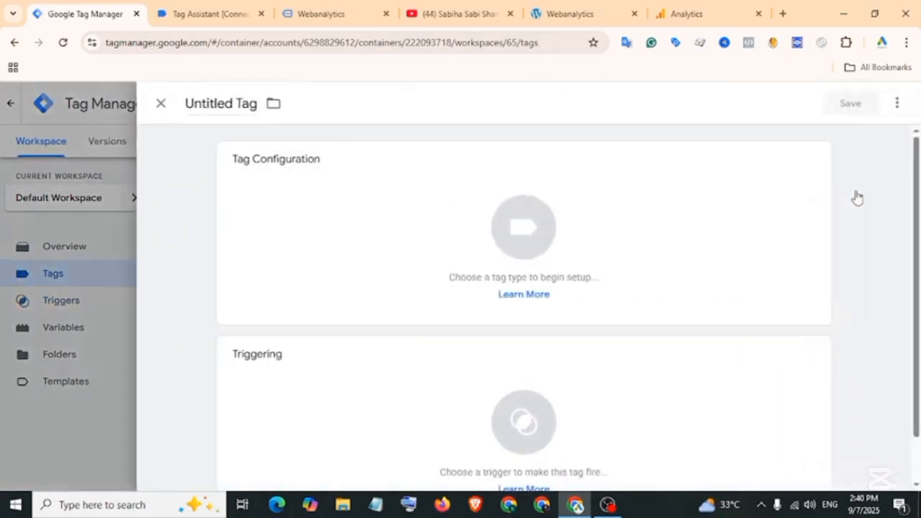
left_click(301, 171)
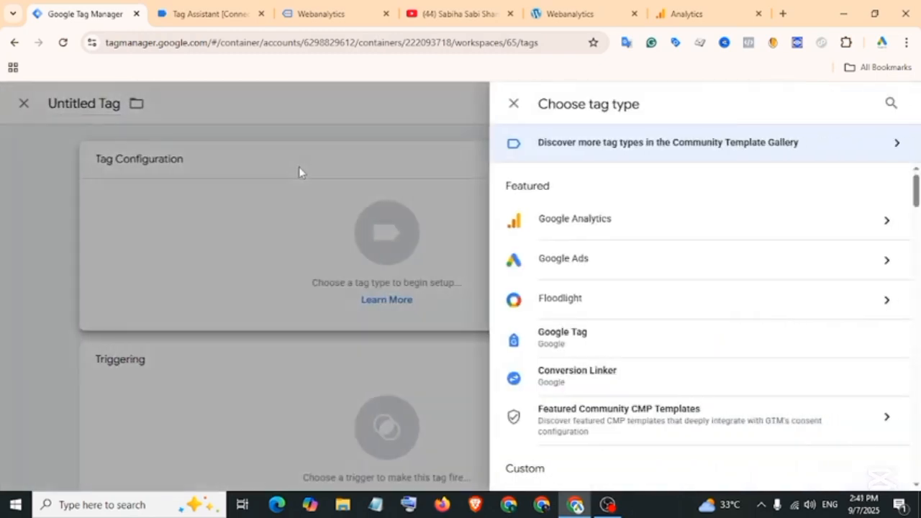
left_click(597, 224)
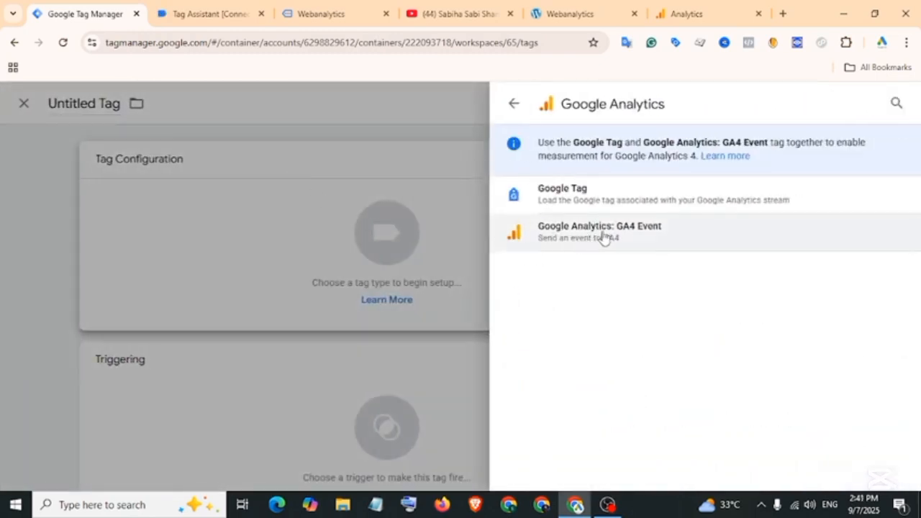
left_click(641, 237)
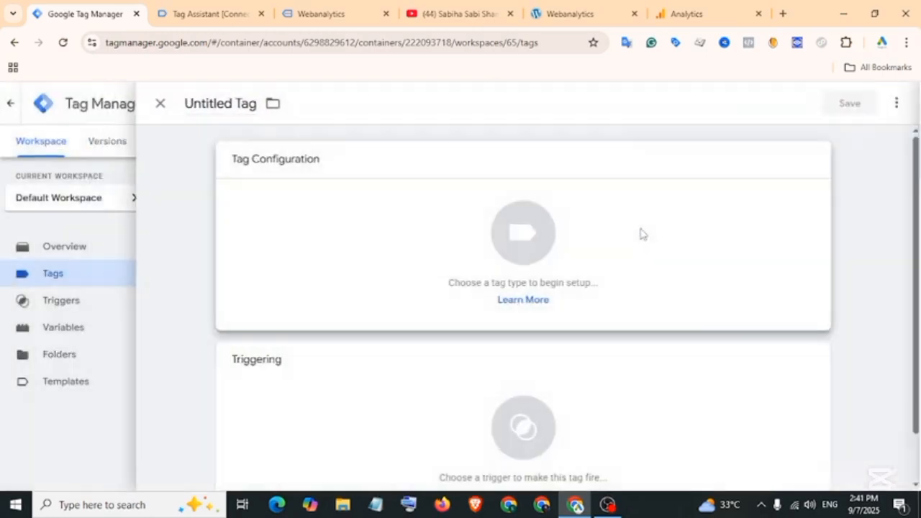
Step: Copy the Measurement ID from the web data stream in Google Analytics into the GA4 event tag's Measurement ID in Tag Manager
left_click_drag(245, 263, 306, 267)
left_click(307, 286)
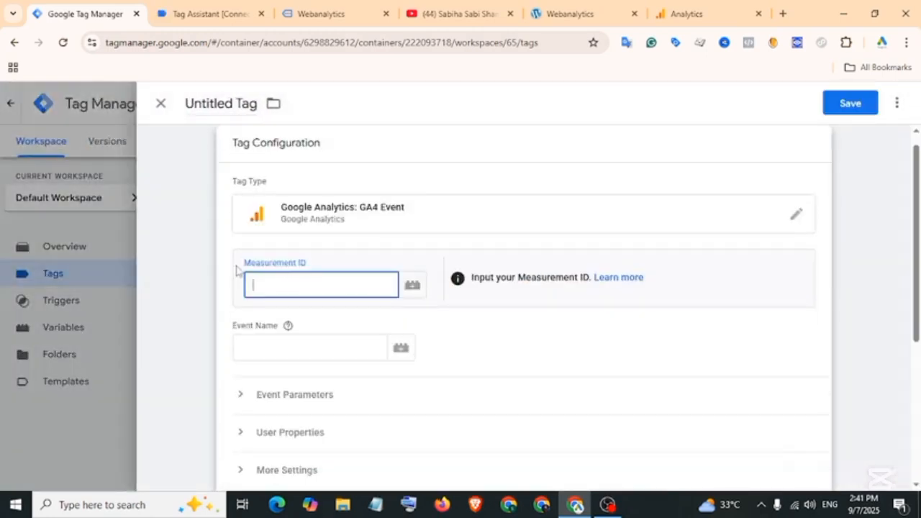
left_click_drag(247, 268, 313, 271)
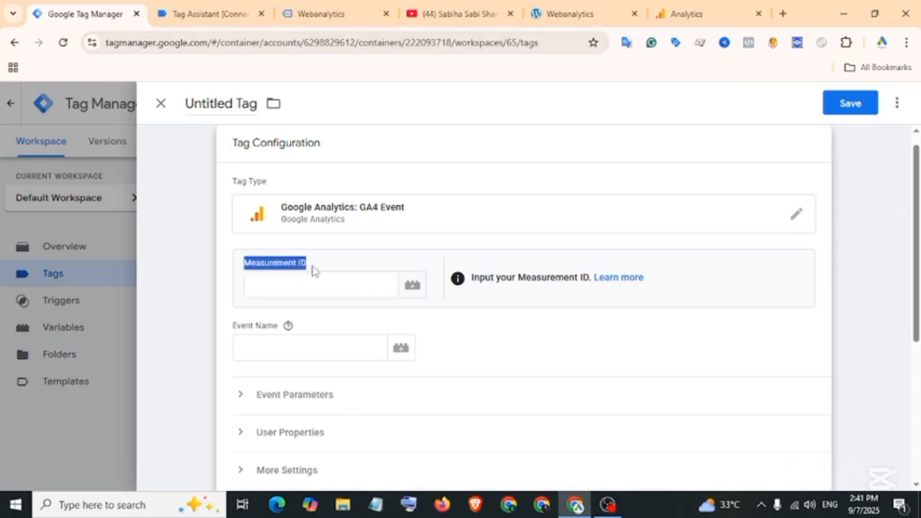
left_click(687, 15)
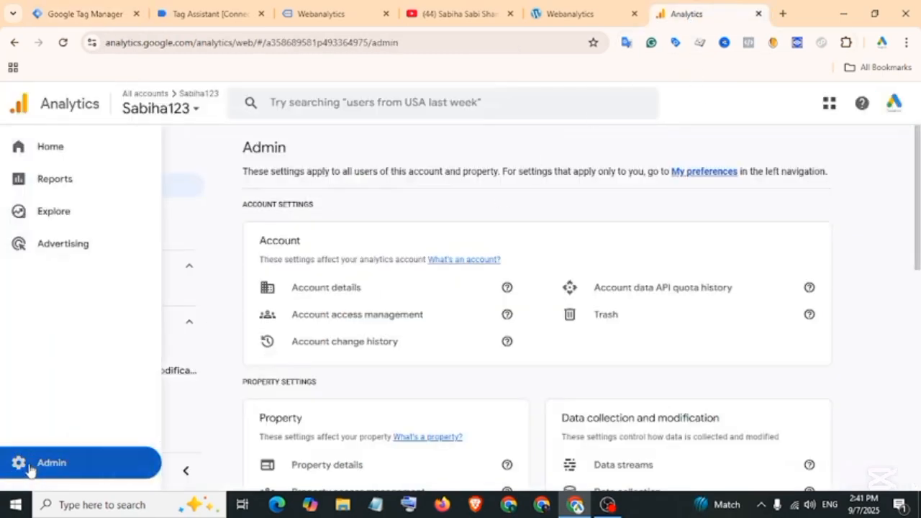
scroll(617, 335, "down", 2)
left_click(617, 333)
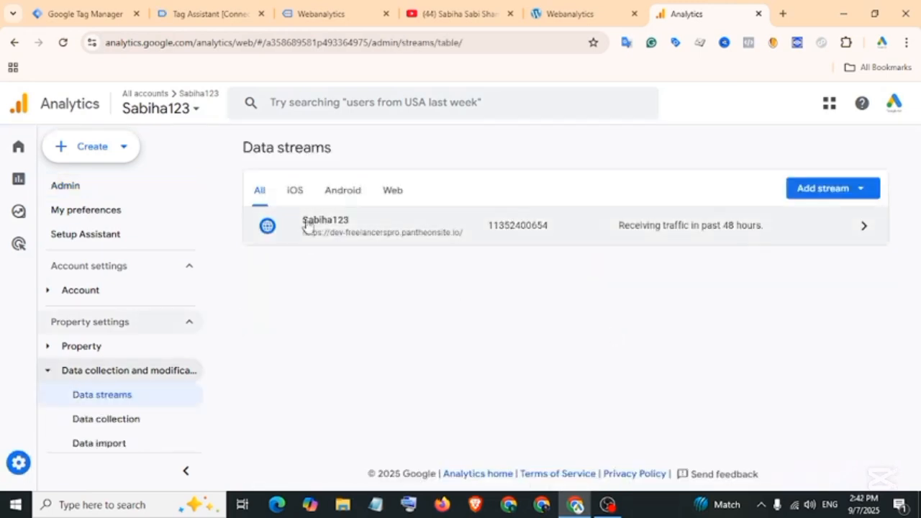
left_click(330, 226)
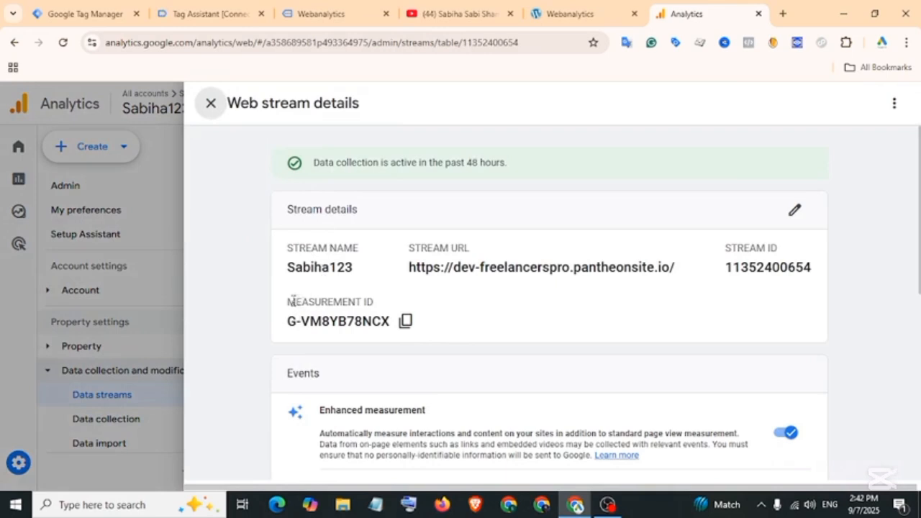
left_click_drag(382, 303, 297, 305)
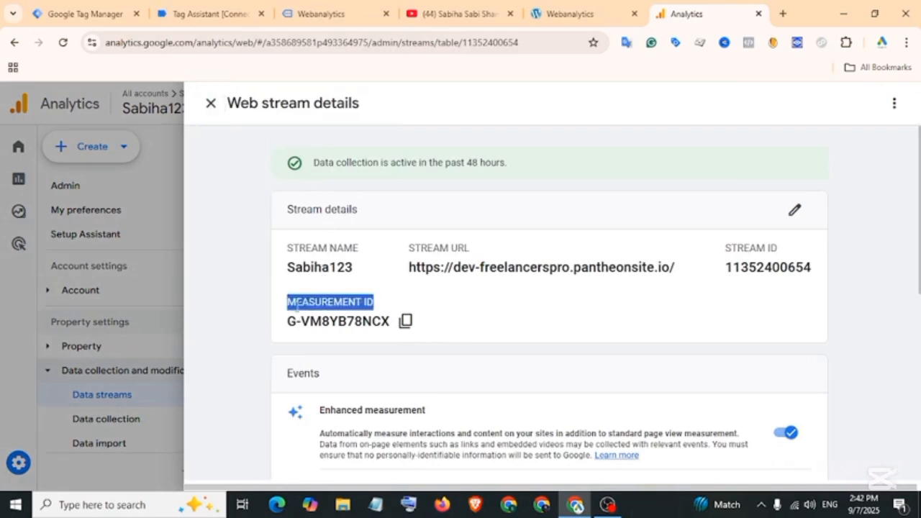
left_click(405, 326)
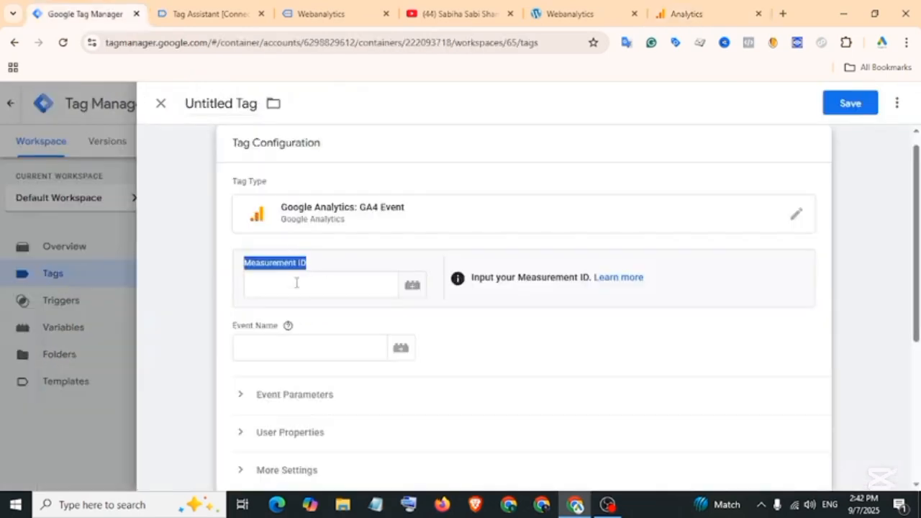
left_click(295, 289)
key("ctrl+v")
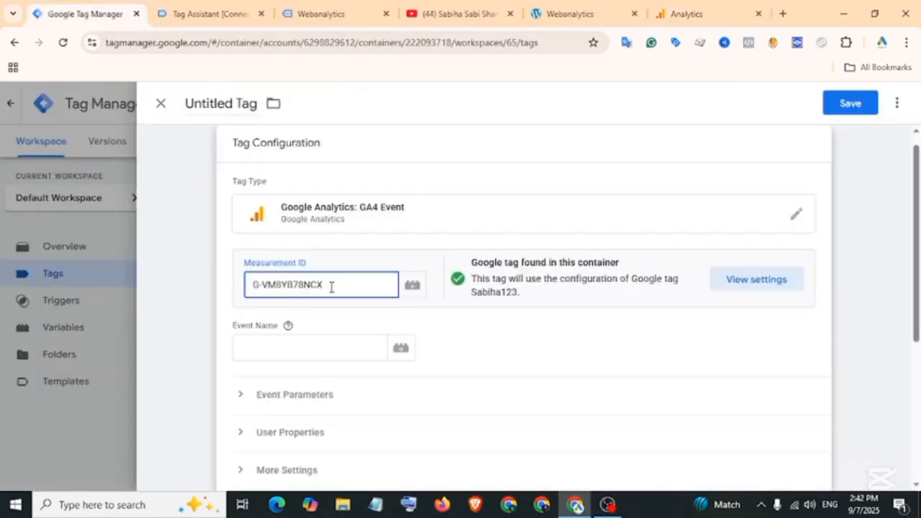
Step: Replace the pasted Measurement ID in the tag with the GA4-Measuerment ID variable
left_click_drag(331, 286, 262, 286)
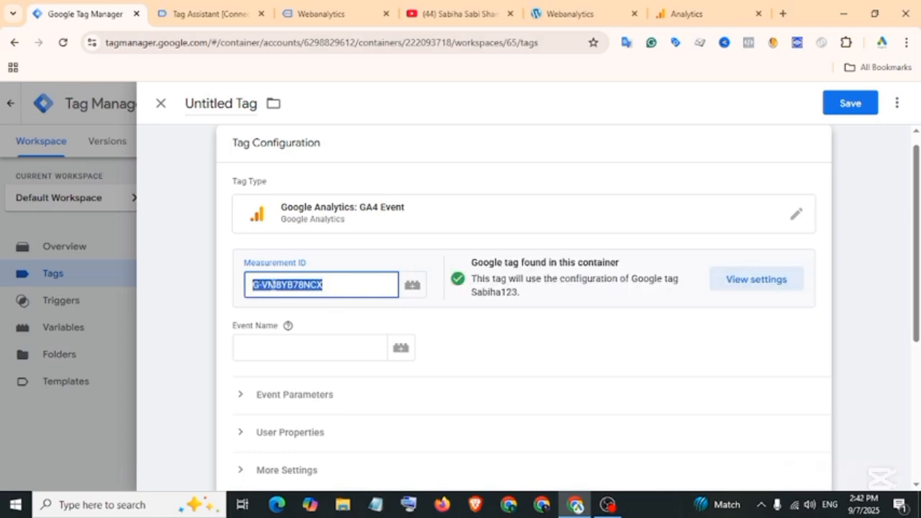
key("BackSpace")
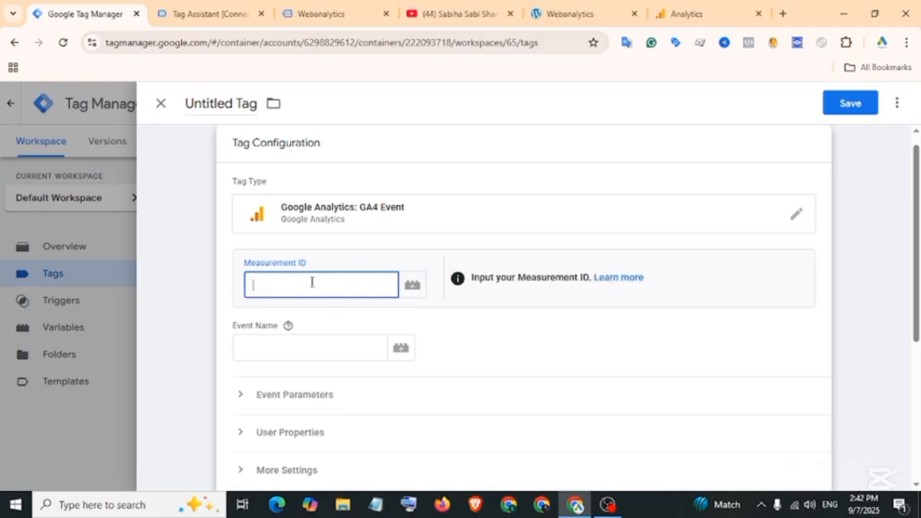
left_click(412, 285)
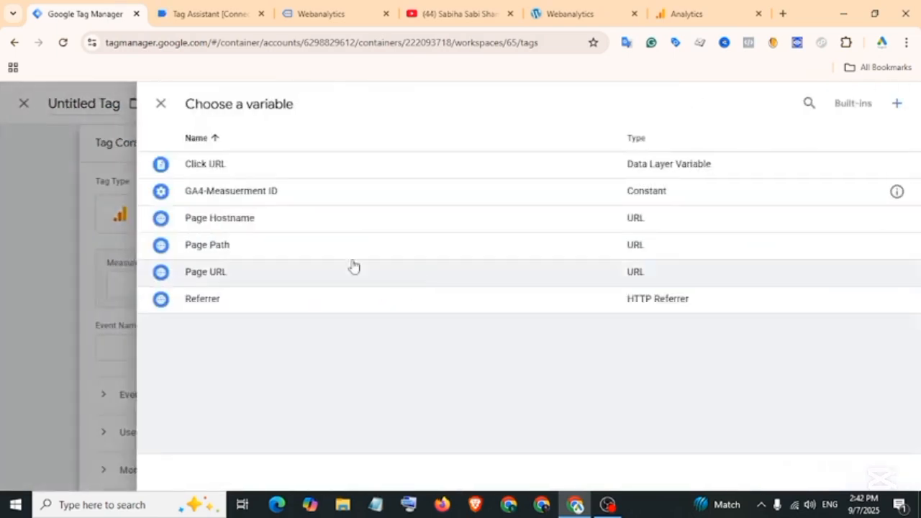
left_click(268, 197)
Step: Set the tag's event name to youtube_icon_click
left_click(266, 350)
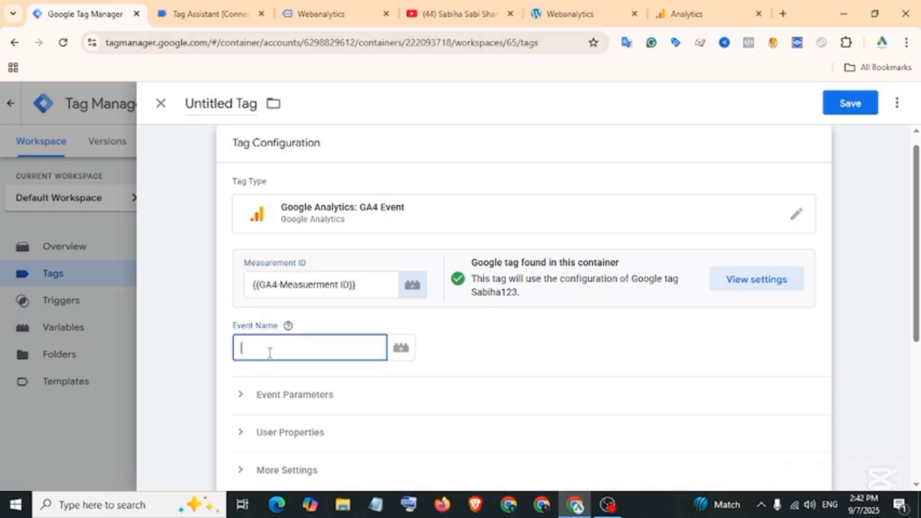
left_click_drag(233, 325, 269, 328)
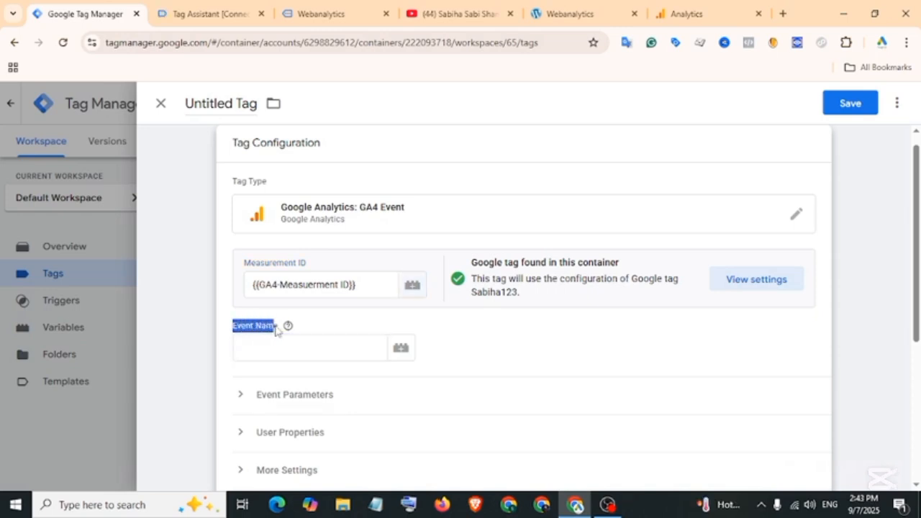
left_click(276, 346)
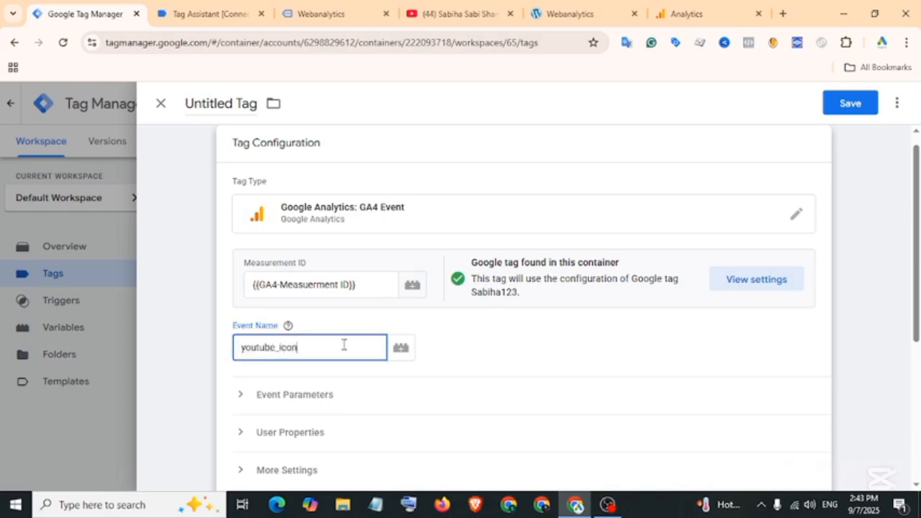
type("youtube_icon_click")
Step: Assign YouTube Icon Click Track-Trigger as the tag's firing trigger
scroll(344, 343, "down", 3)
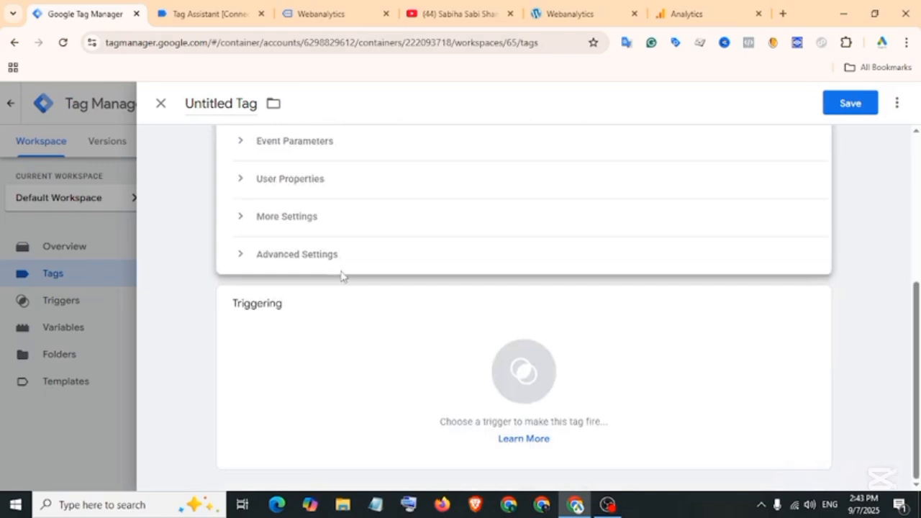
left_click(337, 376)
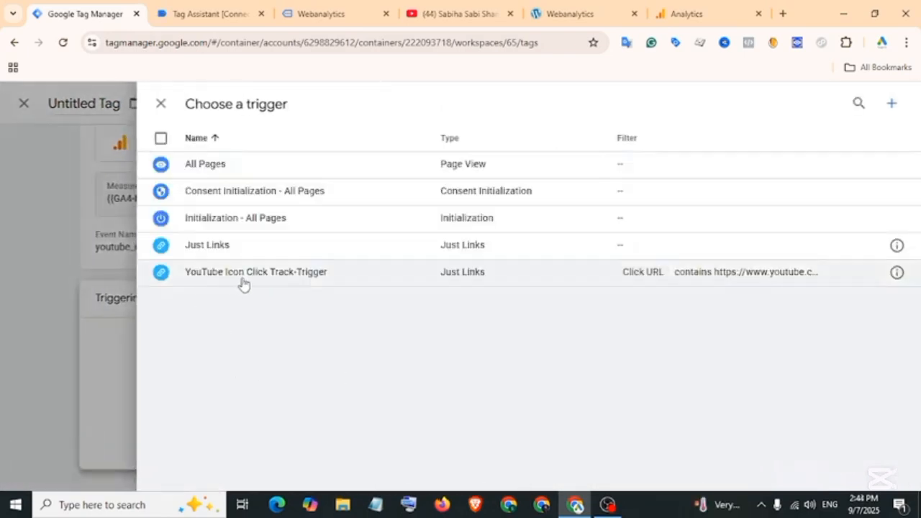
left_click(311, 279)
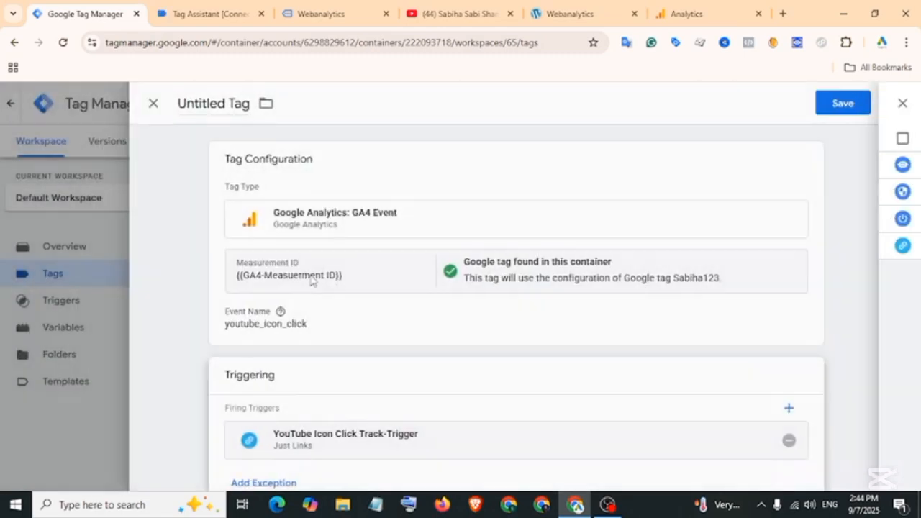
Step: Name the tag YouTube Icon Click Track-Tag and save it
left_click(239, 108)
key("ctrl+a")
key("BackSpace")
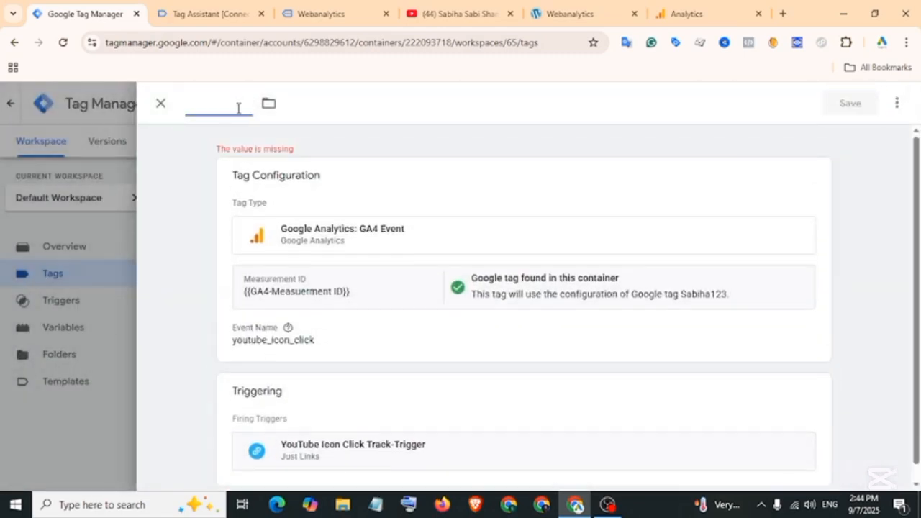
type("YouTube Icon Click Track-Tag")
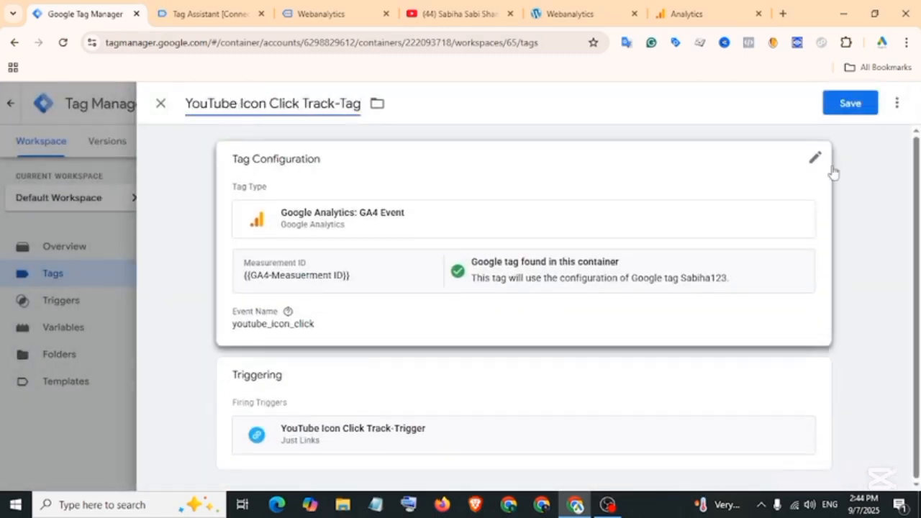
left_click(870, 112)
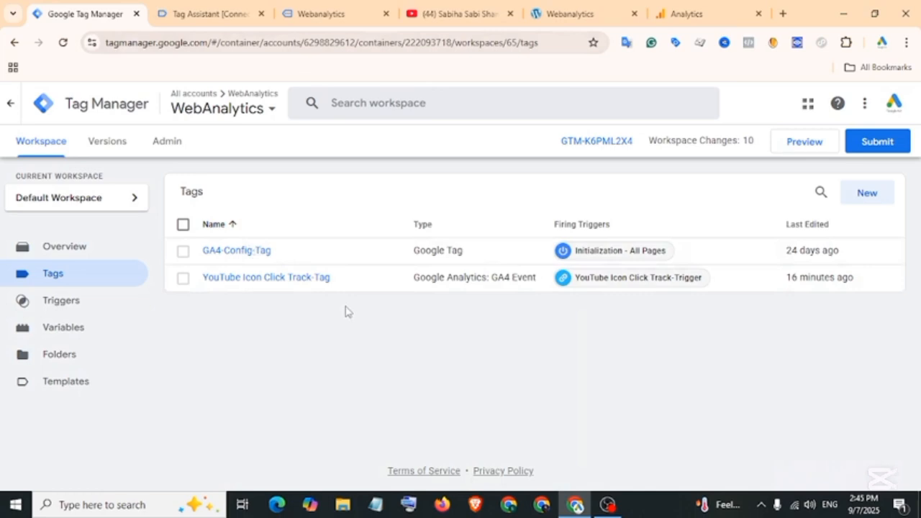
Step: Switch to Tag Assistant and clear the previously recorded events from the debug summary
left_click(304, 13)
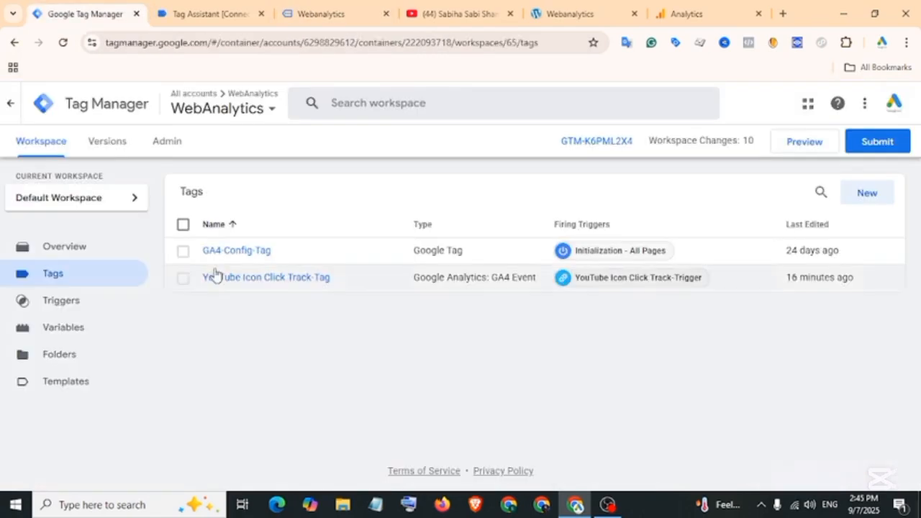
left_click(206, 16)
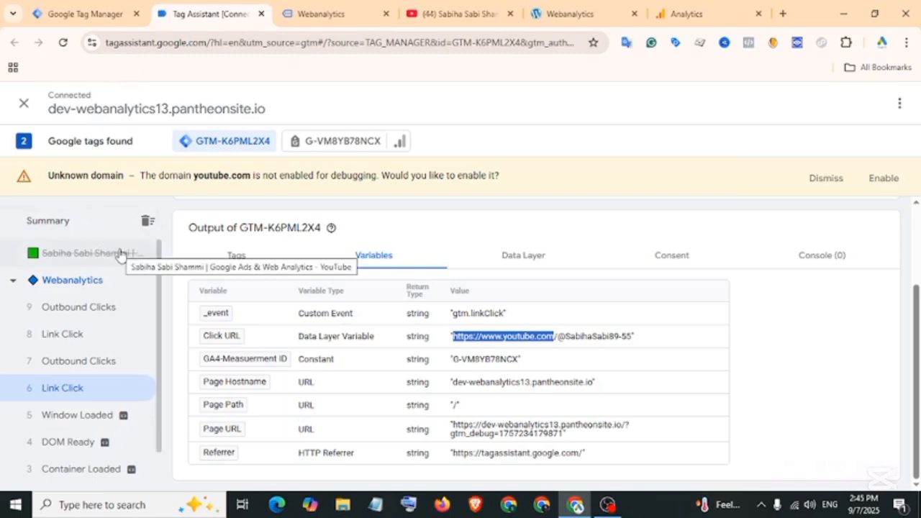
left_click(147, 224)
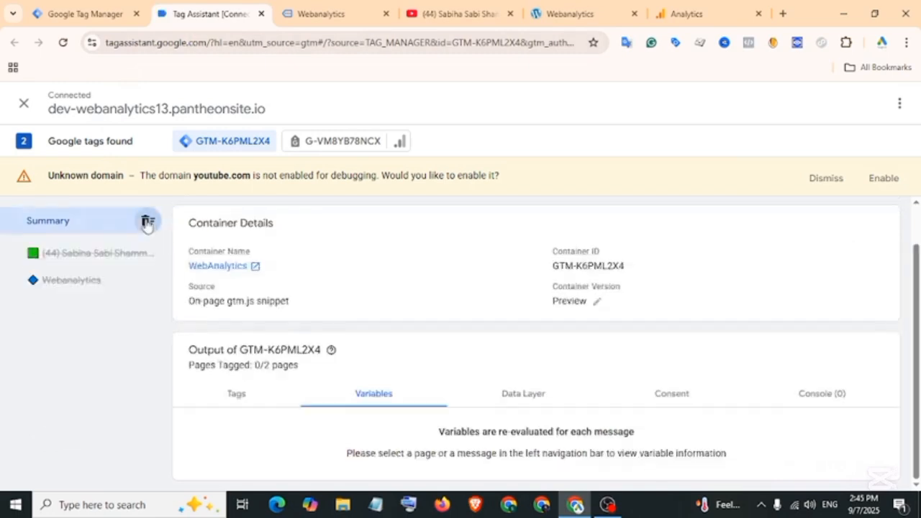
left_click(298, 15)
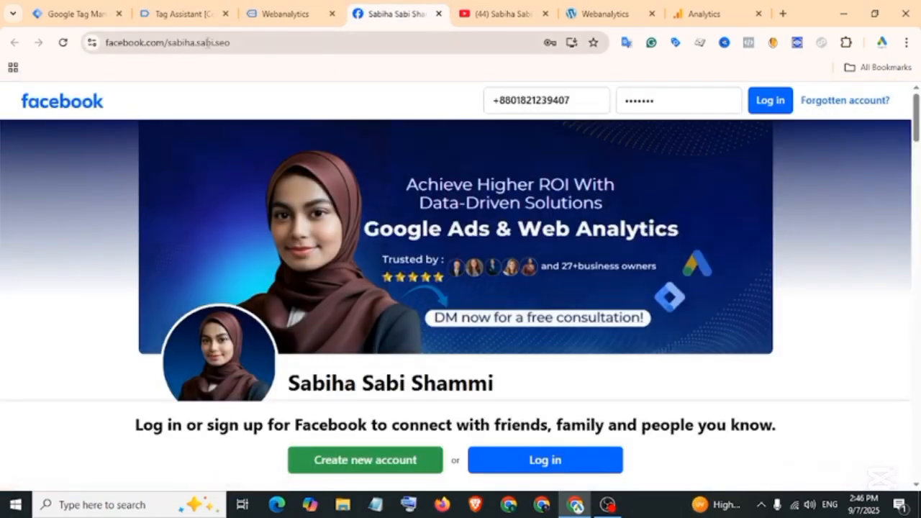
left_click(180, 18)
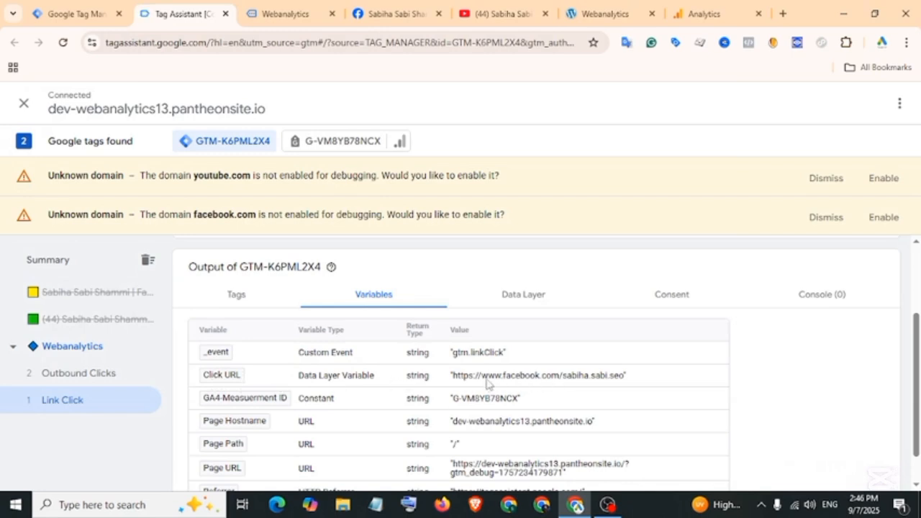
left_click_drag(466, 381, 560, 381)
right_click(518, 382)
left_click(551, 201)
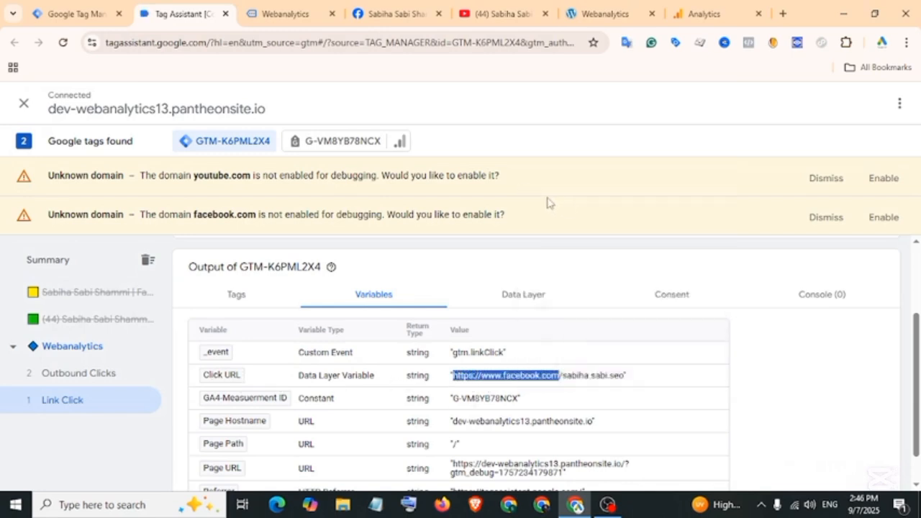
Step: Switch to Tag Manager and start a new Click - Just Links trigger that fires on Some Link Clicks
left_click(66, 15)
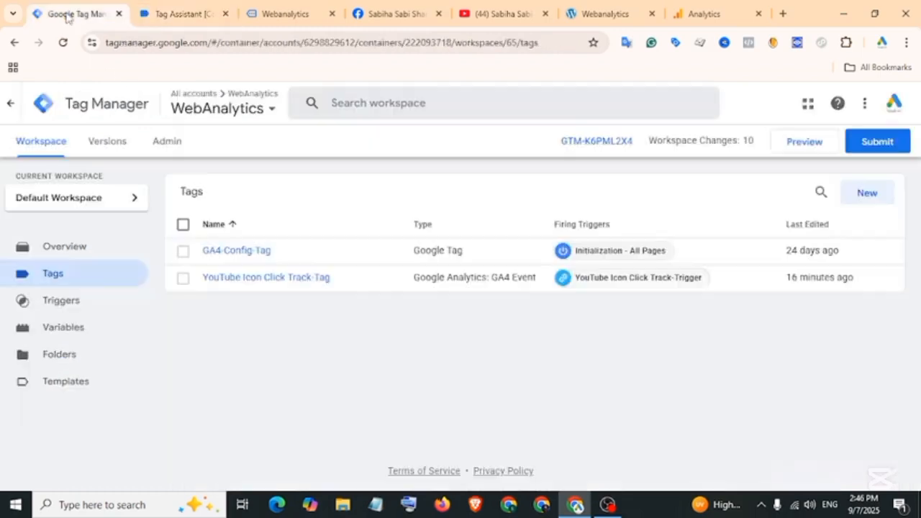
left_click(59, 301)
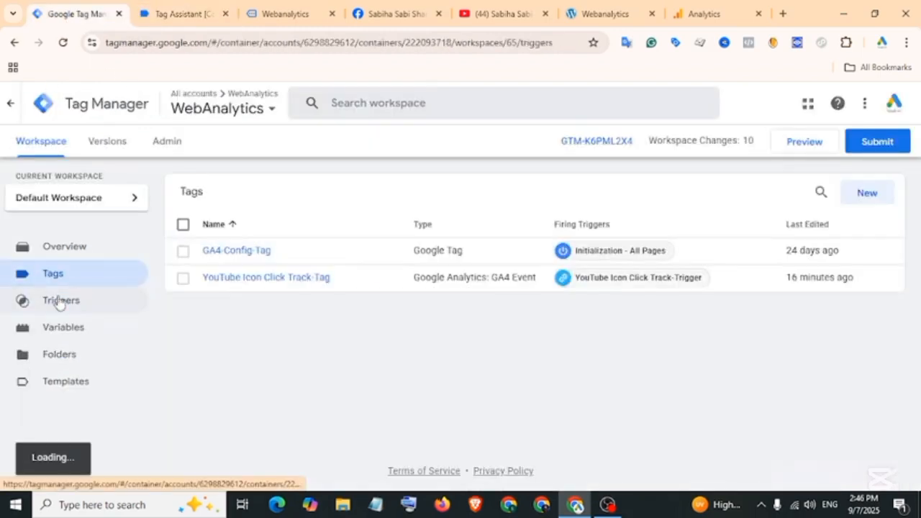
left_click(868, 195)
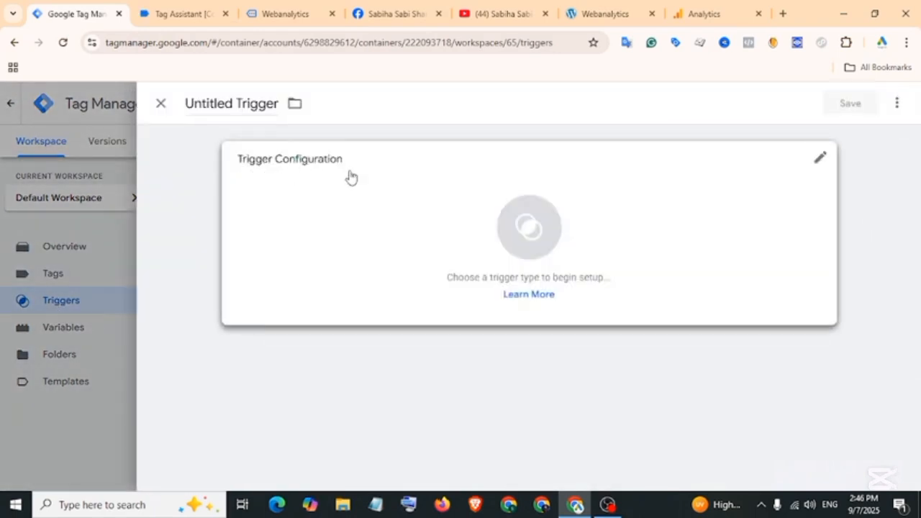
left_click(400, 239)
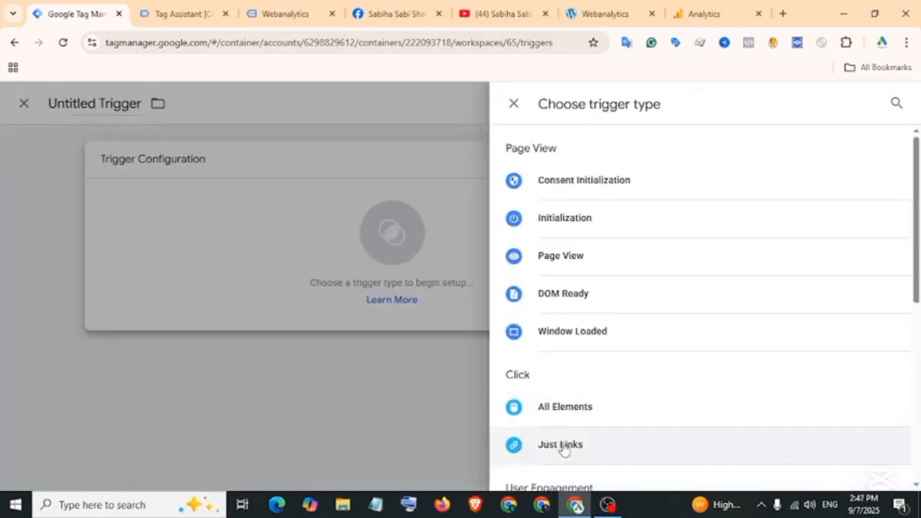
left_click(564, 446)
left_click(341, 342)
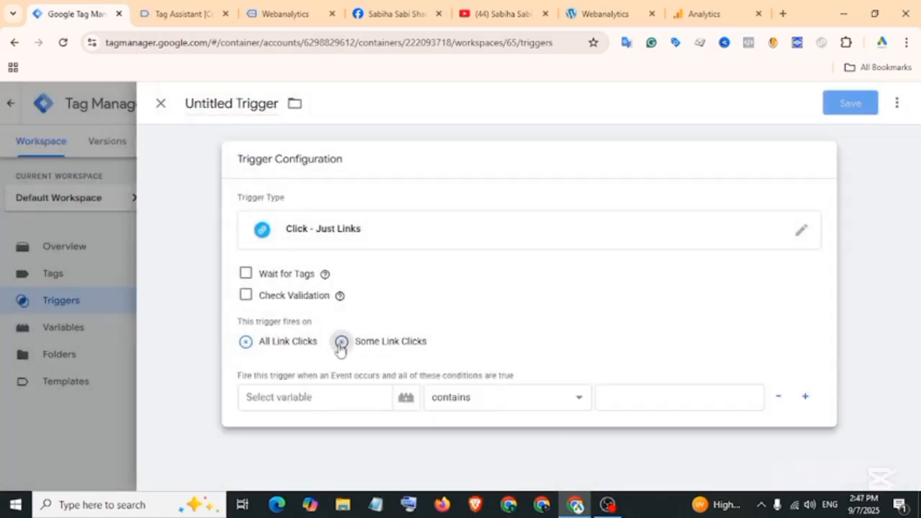
left_click(292, 400)
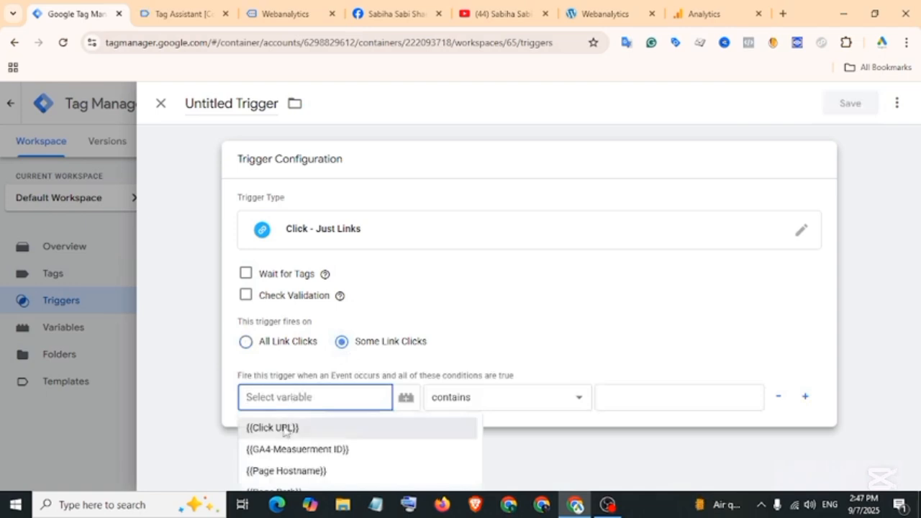
left_click(285, 429)
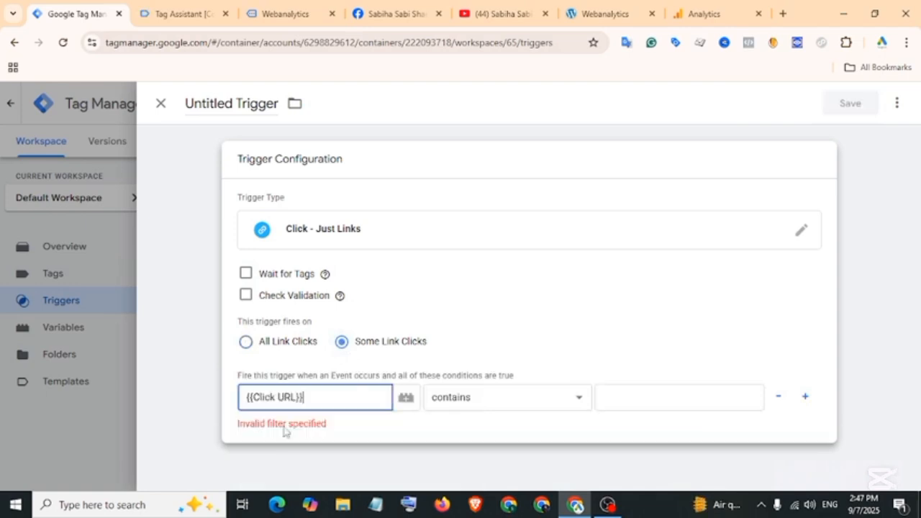
left_click(636, 404)
key("ctrl+v")
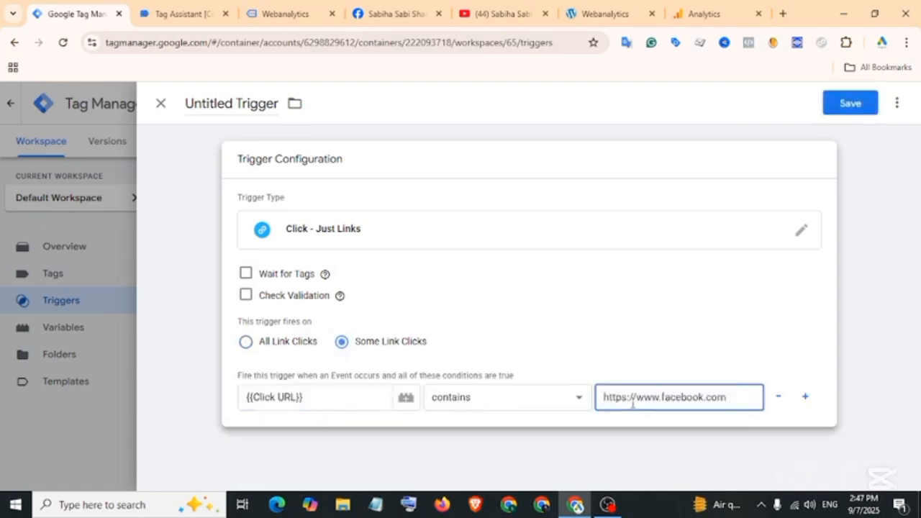
Step: Name the trigger Facebook Icon Click Track-Trigger and save it
left_click(249, 102)
type("F")
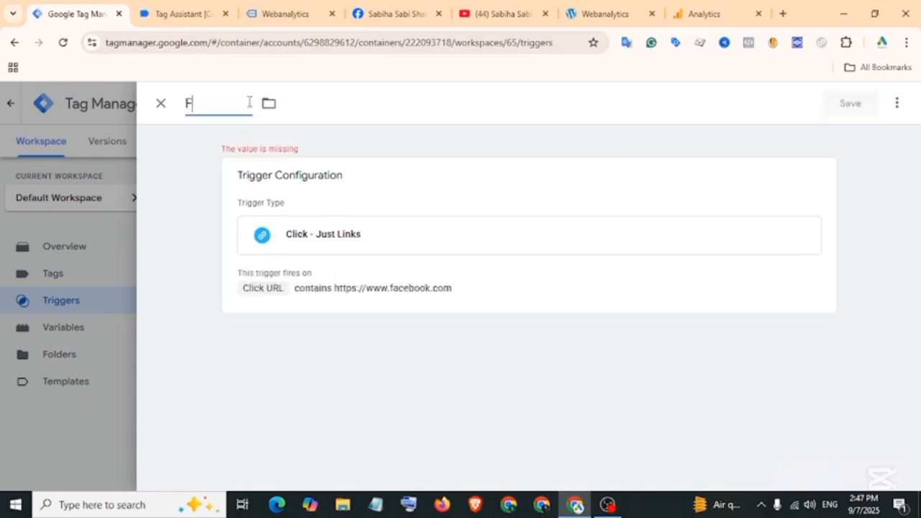
type("acebook Icon Click 1rack-Trigger")
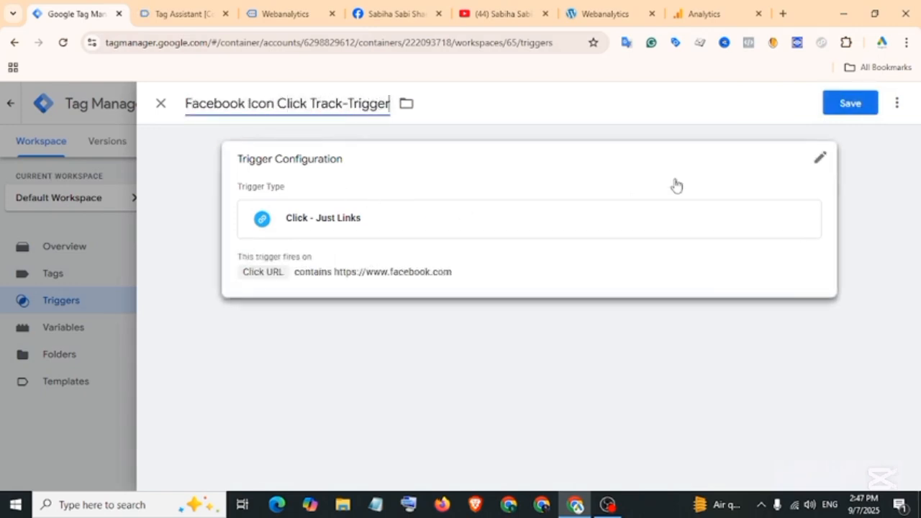
left_click(839, 106)
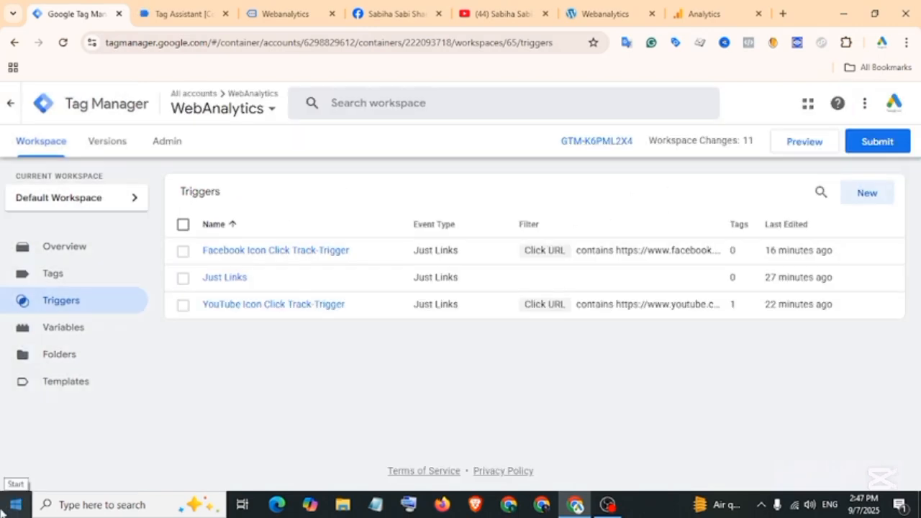
Step: Create a new tag with the Google Analytics: GA4 Event type for the Facebook icon
left_click(94, 278)
left_click(867, 200)
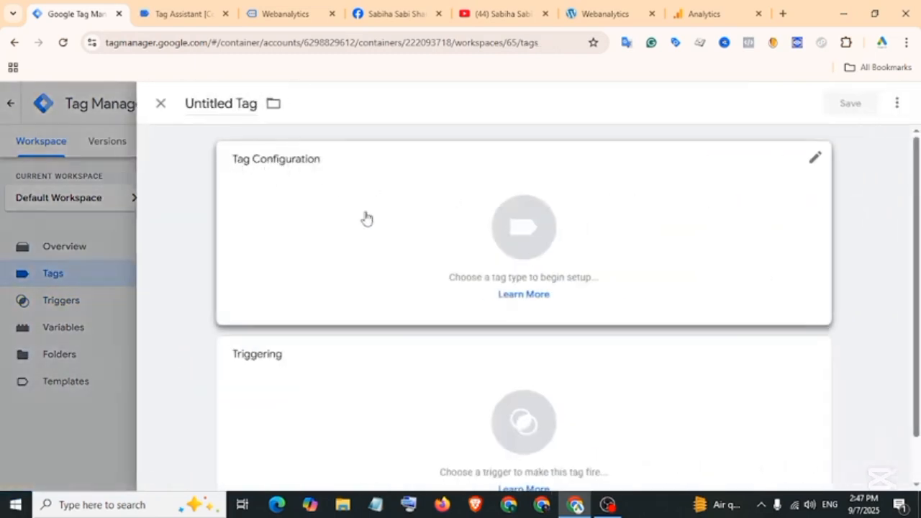
left_click(366, 218)
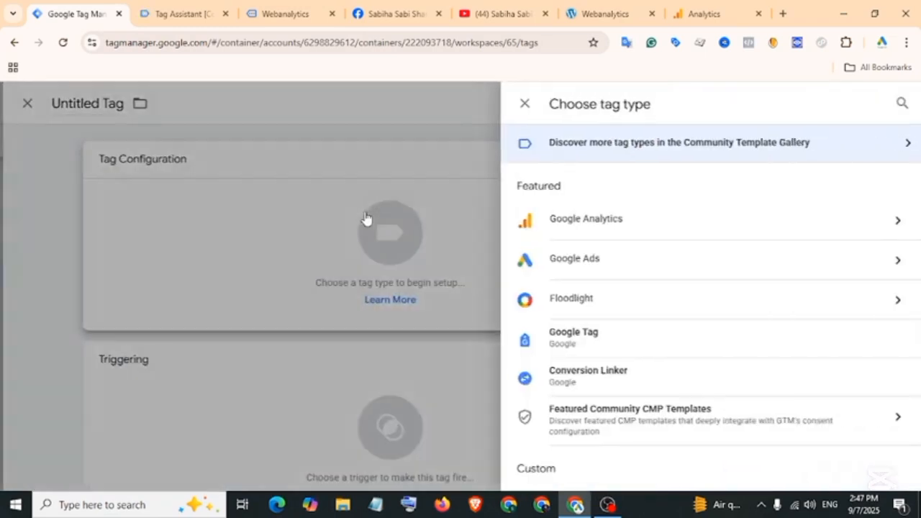
left_click(601, 225)
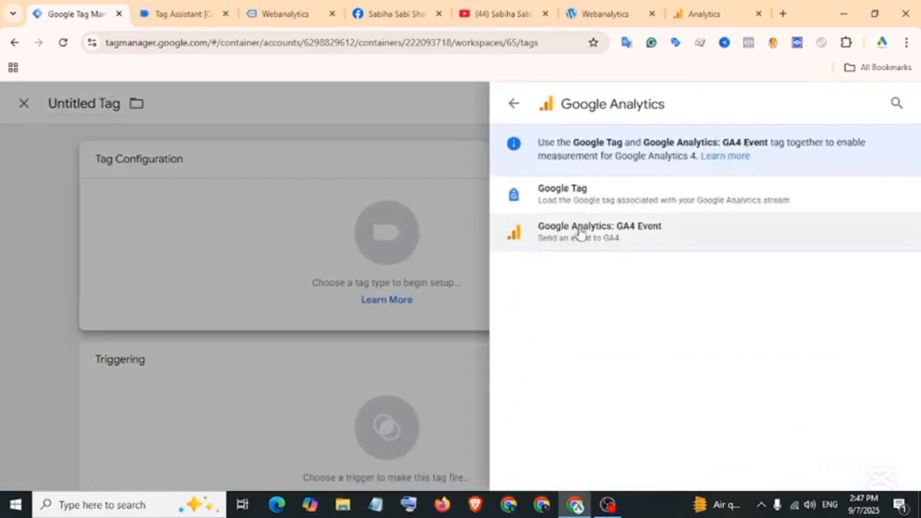
left_click(630, 232)
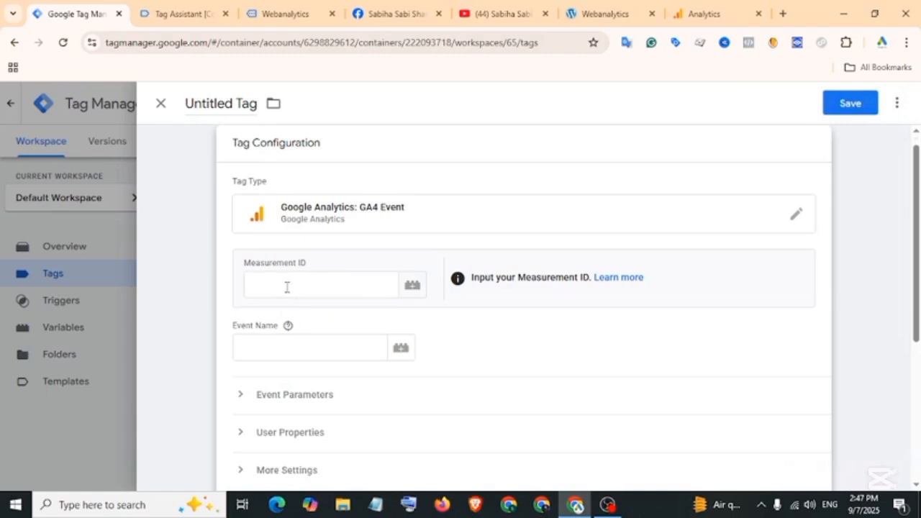
Step: Set the tag's Measurement ID to the GA4-Measuerment ID variable and its event name to facebook_icon_click
left_click(286, 287)
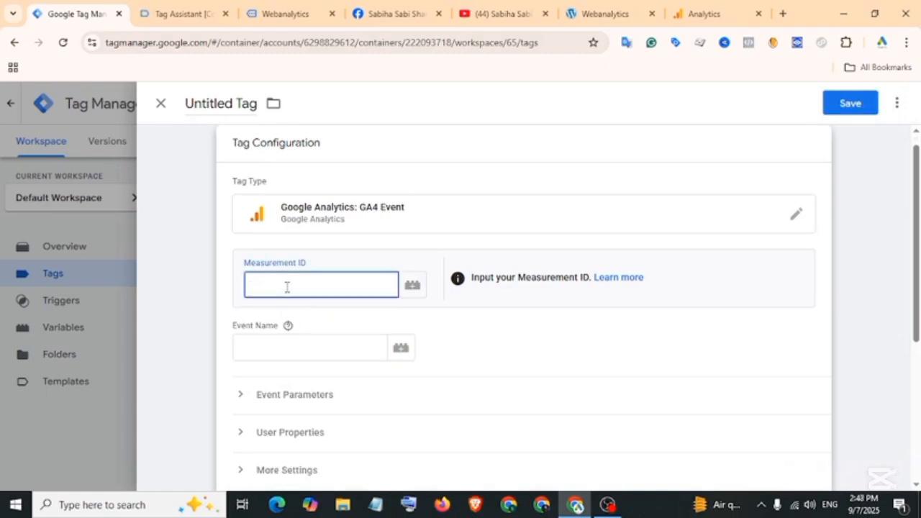
left_click(408, 290)
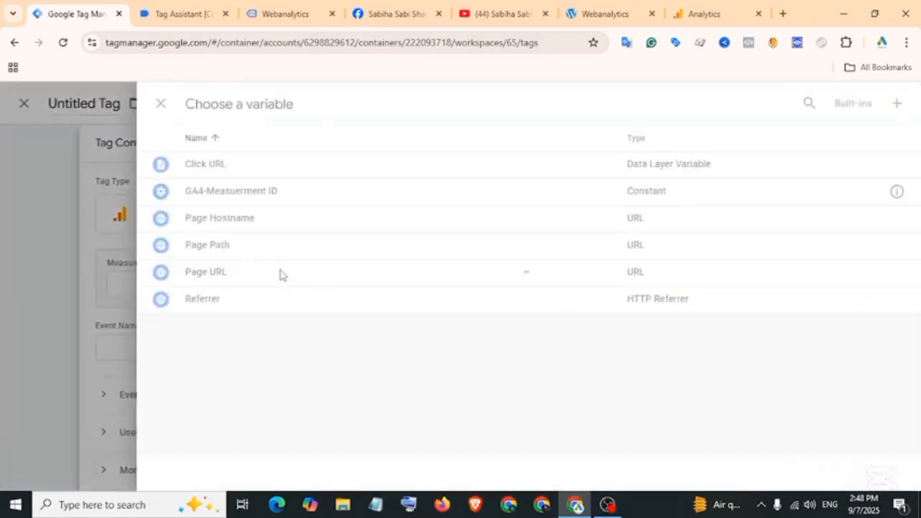
left_click(277, 189)
left_click(276, 348)
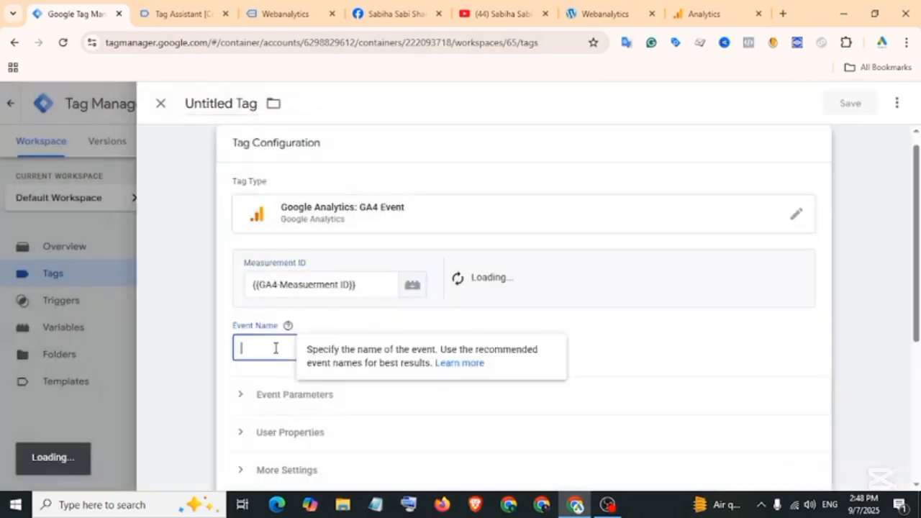
type("facebook_icon_click")
Step: Assign Facebook Icon Click Track-Trigger as the tag's firing trigger
scroll(462, 353, "down", 3)
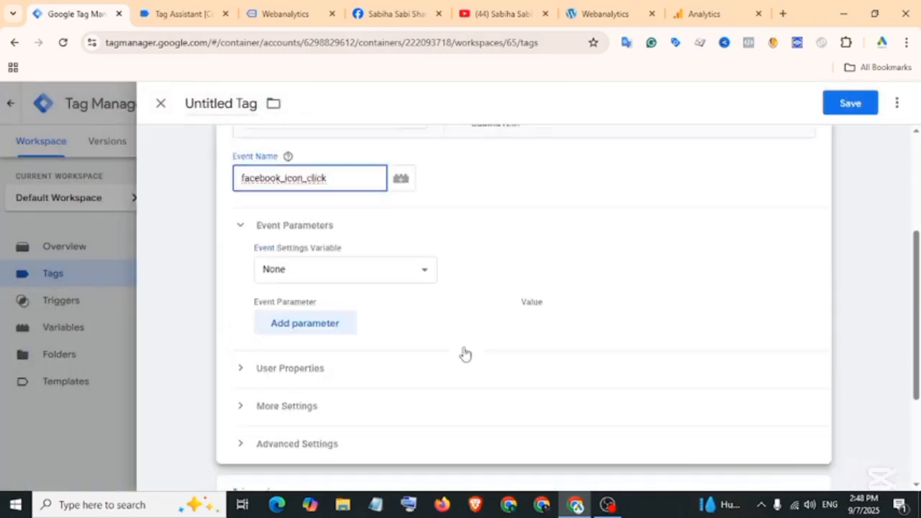
scroll(421, 395, "down", 2)
left_click(416, 393)
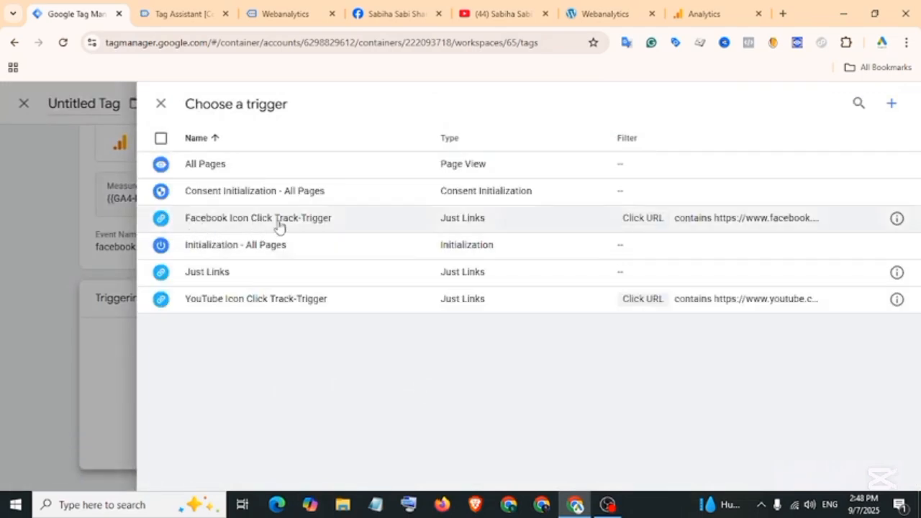
left_click(308, 221)
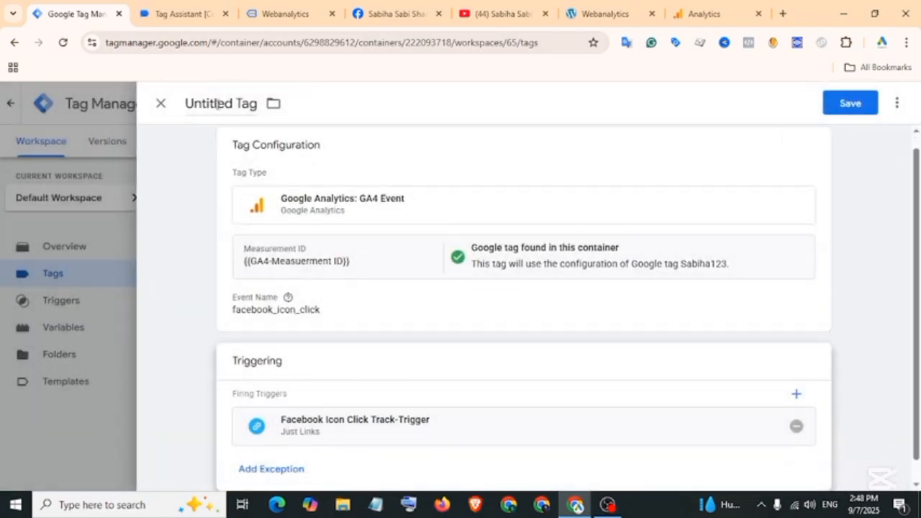
Step: Name the tag Facebook Icon Click Track-Tag and save it
left_click(217, 104)
key("ctrl+a")
type("Facebook Icon Click Track-Tag")
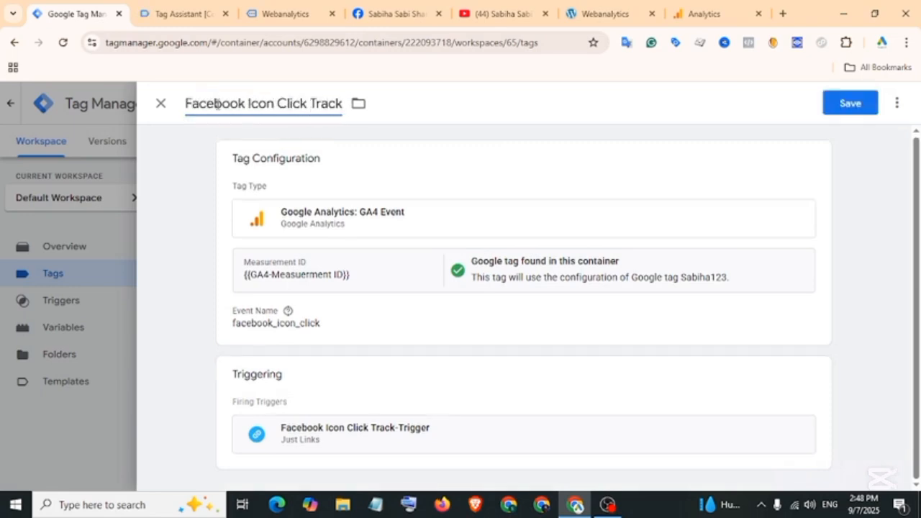
left_click(850, 103)
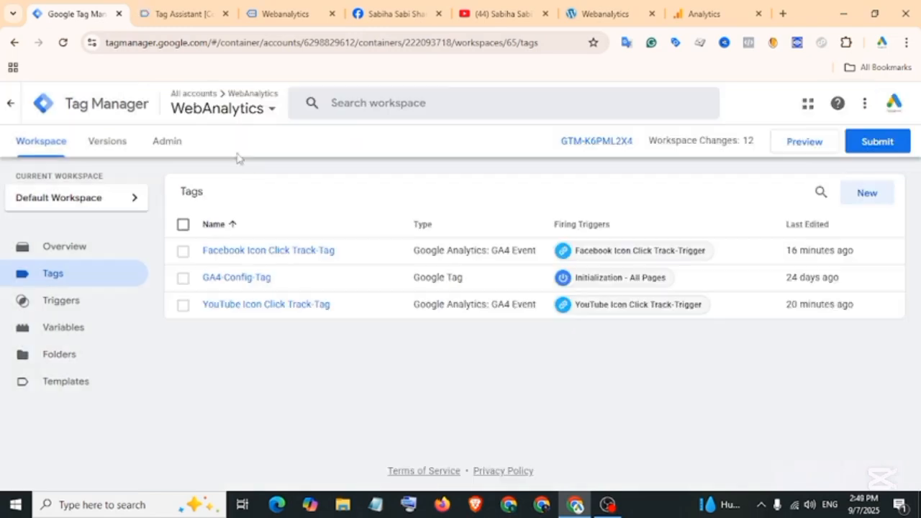
Step: Switch to Tag Assistant and clear the recorded events left from the Facebook icon test
left_click(273, 15)
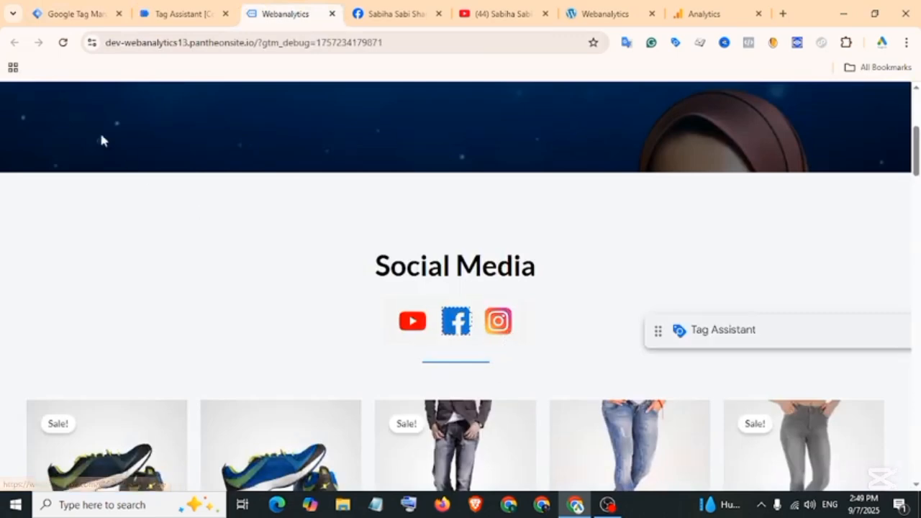
left_click(72, 13)
left_click(200, 10)
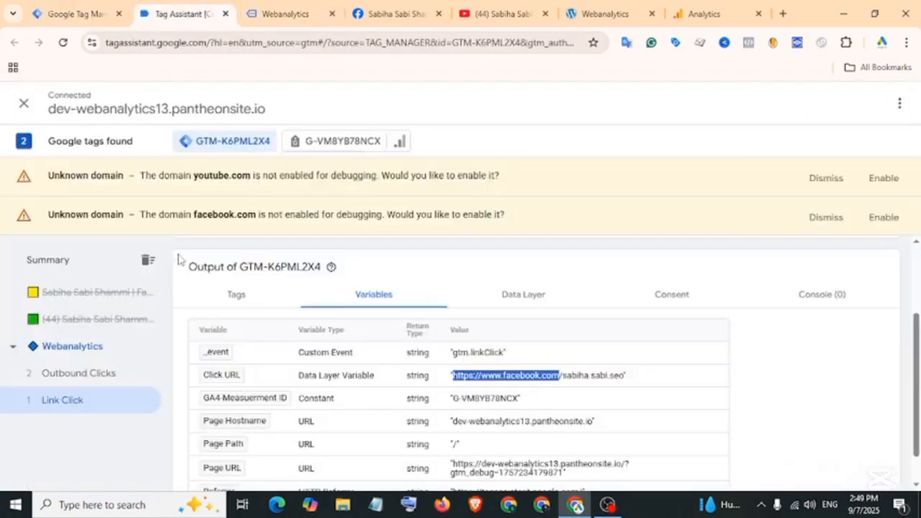
left_click(149, 261)
left_click(291, 15)
left_click(497, 325)
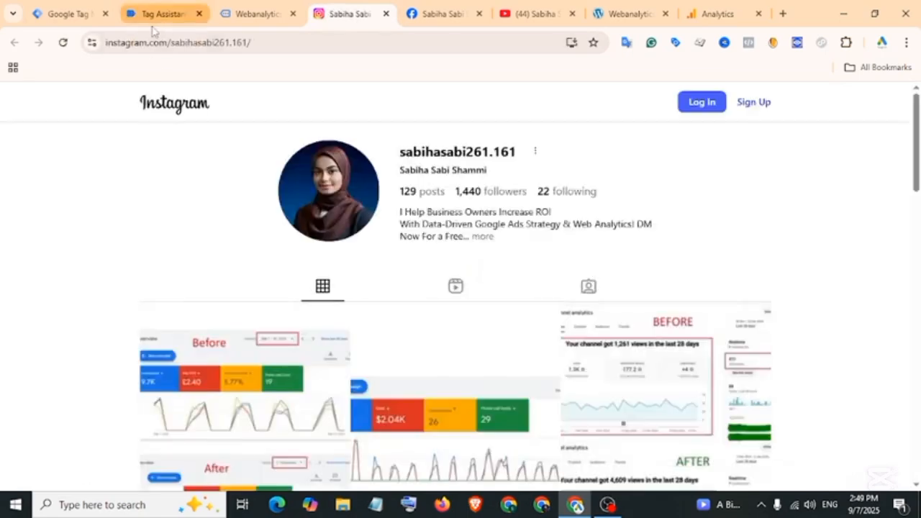
left_click(180, 14)
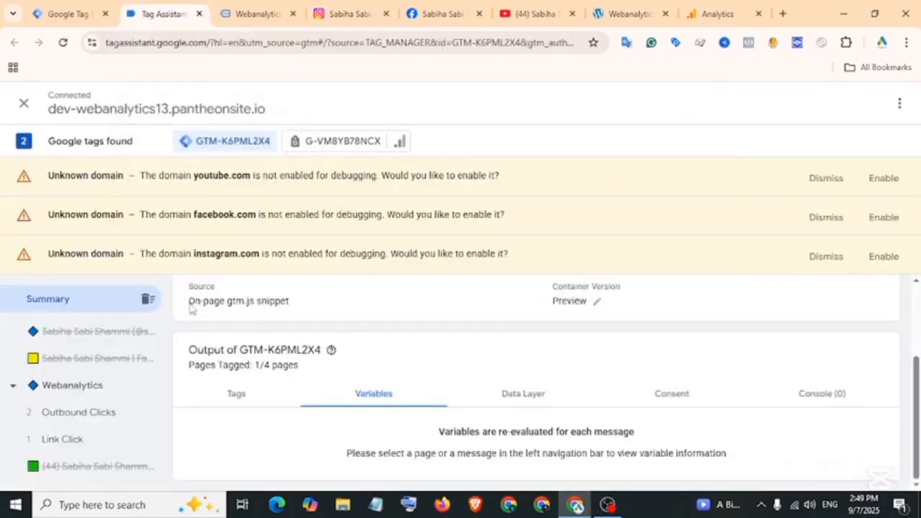
left_click(85, 439)
left_click_drag(452, 416, 556, 420)
Step: Switch to Tag Manager and start a new trigger of type Click - Just Links for the Instagram icon
left_click(63, 16)
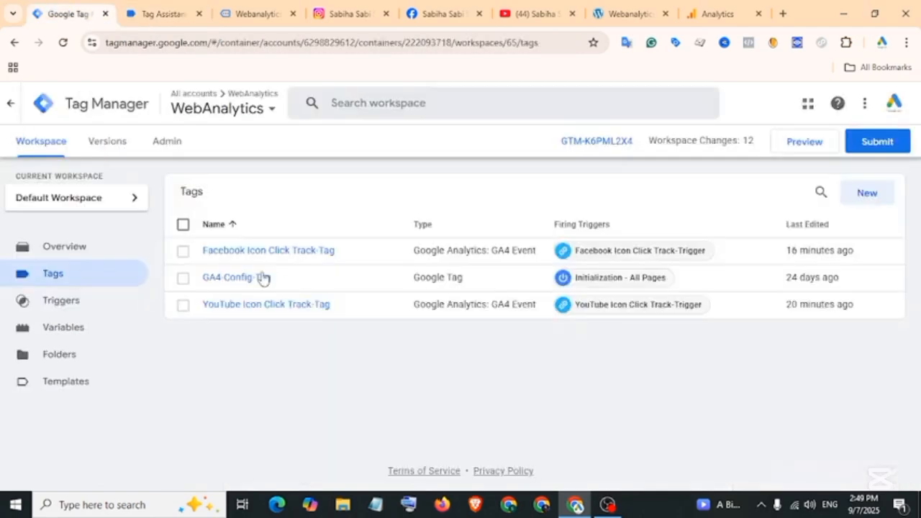
left_click(82, 304)
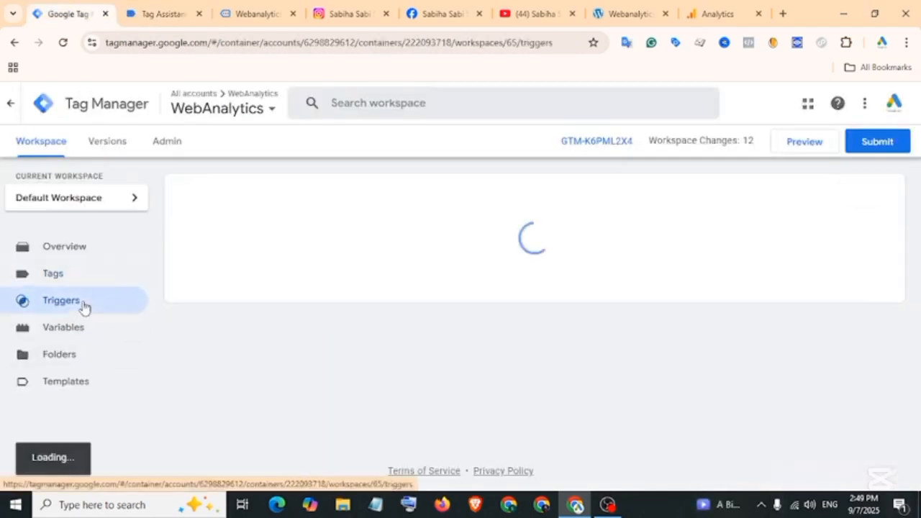
left_click(841, 203)
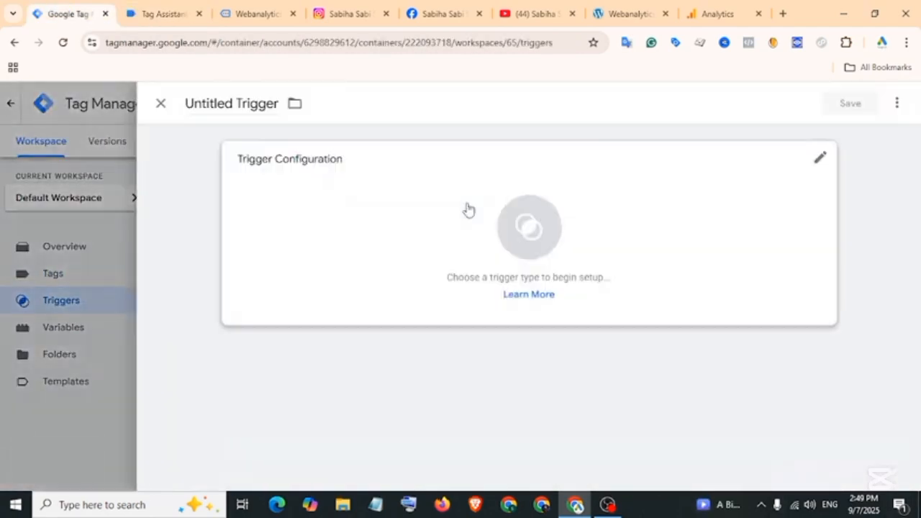
left_click(467, 207)
left_click(562, 449)
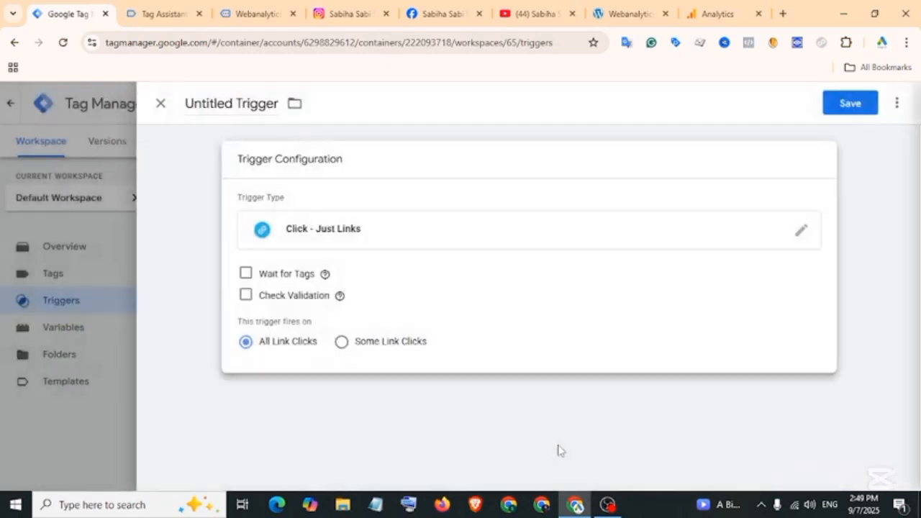
left_click(341, 341)
left_click(329, 401)
left_click(345, 424)
left_click(619, 402)
type("https://www.instagram.com")
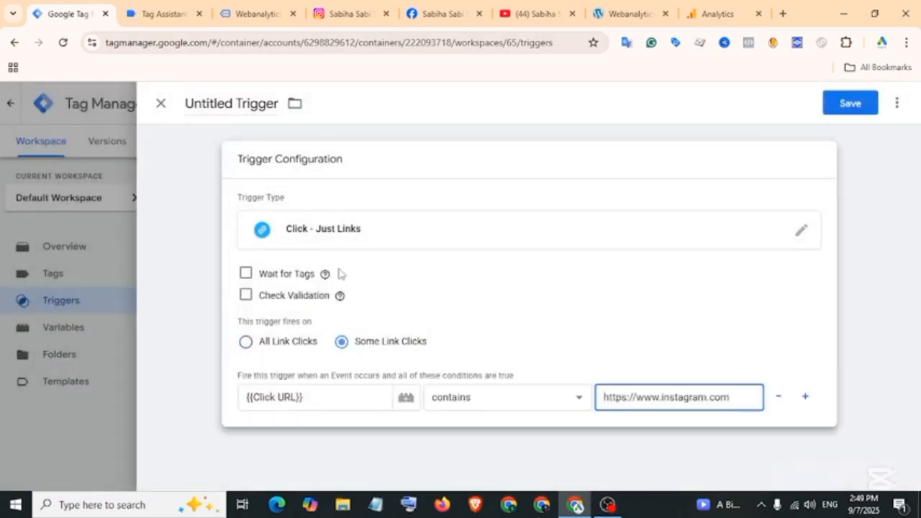
Step: Name the trigger Instagram Icon Click Track-Trigger and save it
left_click(279, 103)
type("Instagram Icon Click Track-Trigger")
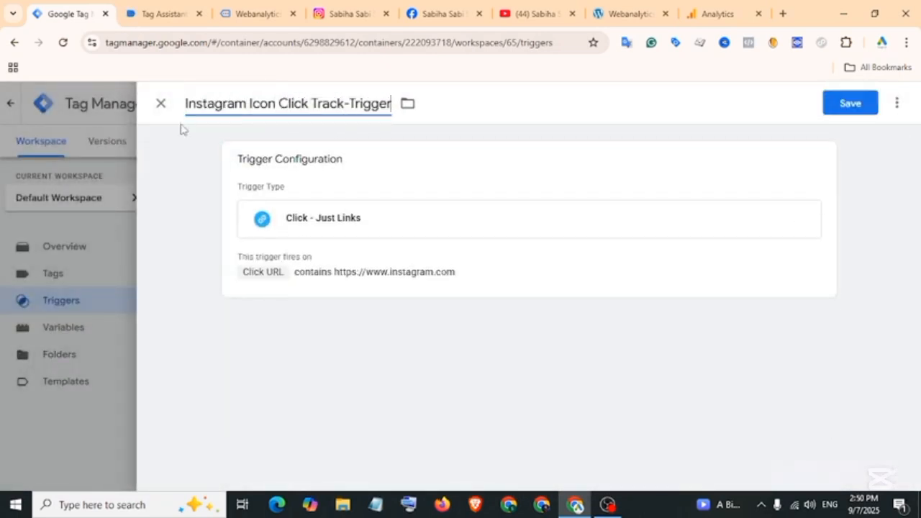
left_click(851, 105)
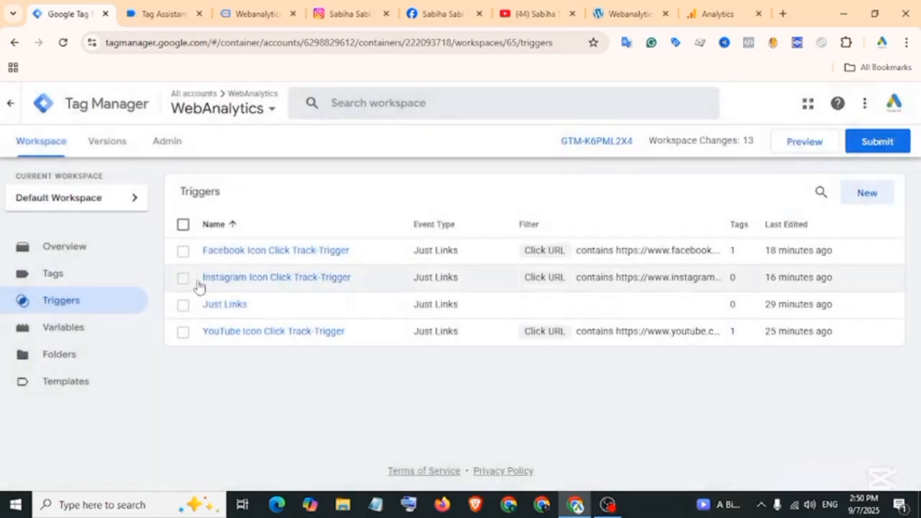
Step: Create a new tag with the Google Analytics: GA4 Event type for the Instagram icon
left_click(105, 279)
left_click(866, 191)
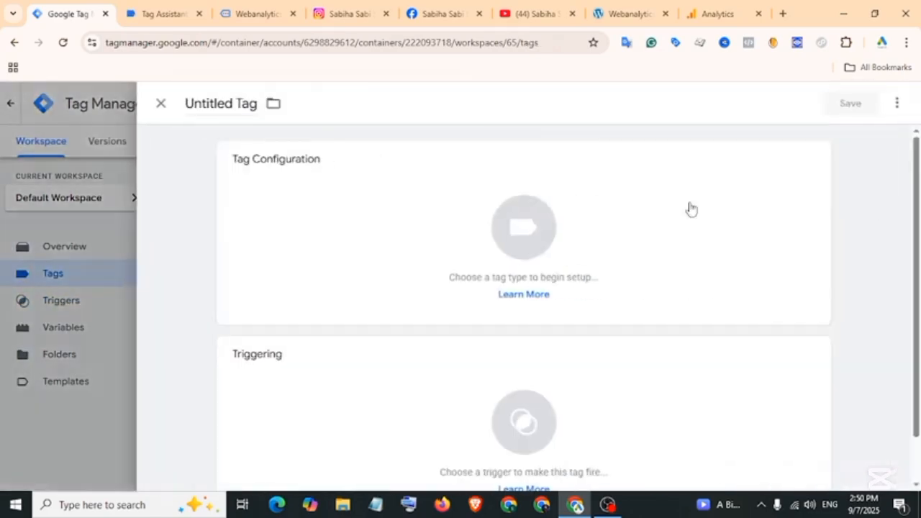
left_click(279, 186)
left_click(575, 218)
left_click(598, 227)
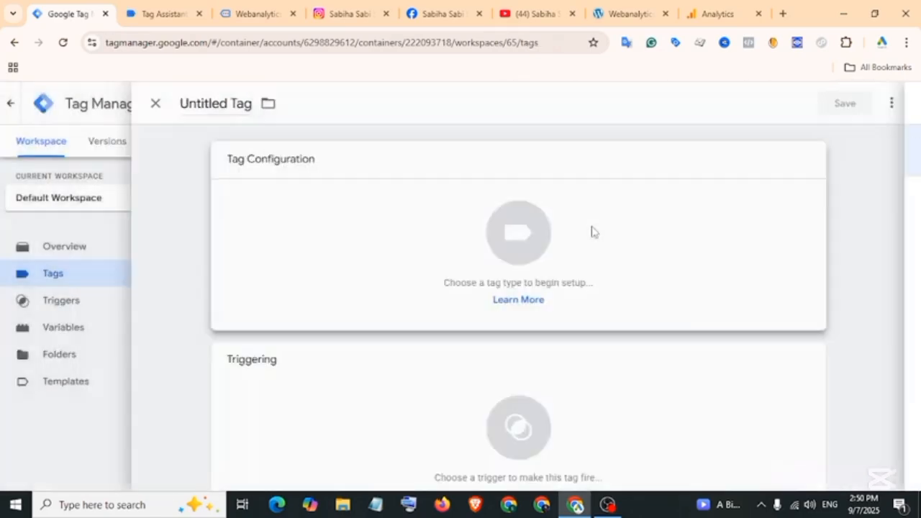
Step: Set the tag's Measurement ID to the GA4-Measuerment ID variable and its event name to instagram_icon_click
left_click(410, 287)
left_click(288, 190)
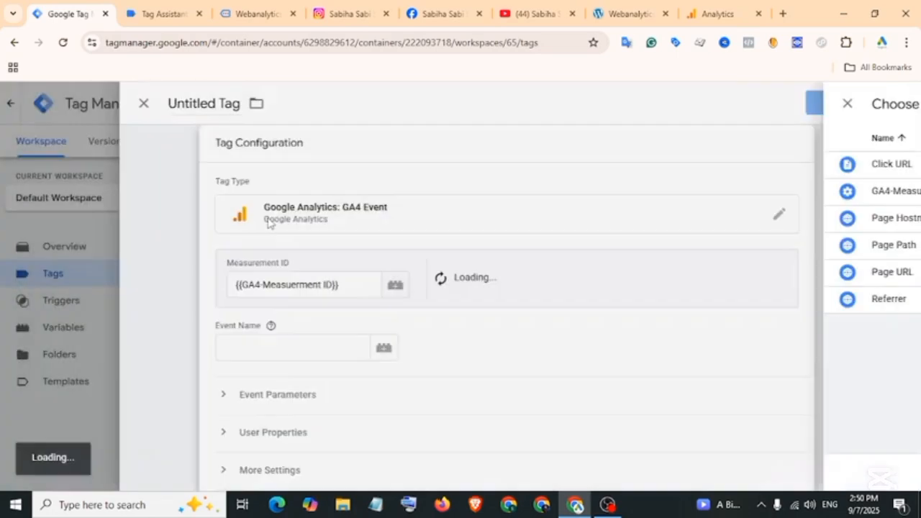
left_click(303, 349)
type("instagram_icon_click")
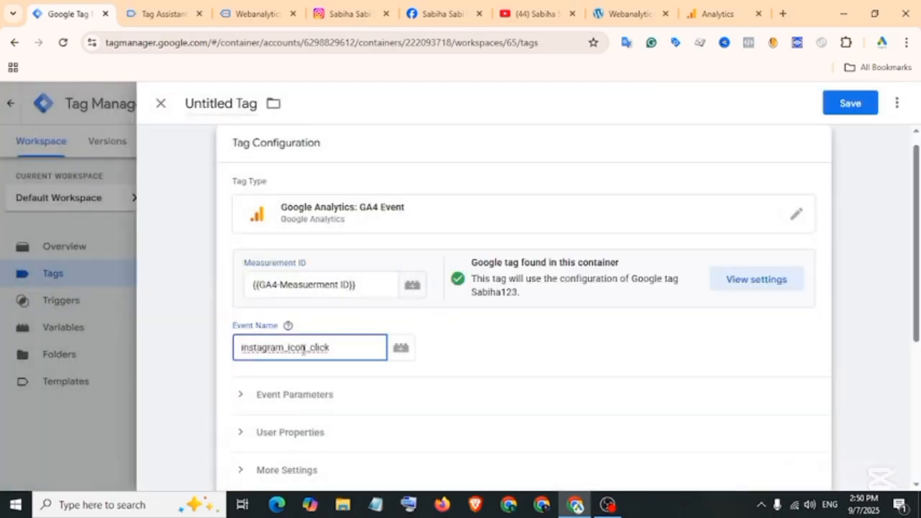
Step: Assign Instagram Icon Click Track-Trigger as the tag's firing trigger
scroll(371, 310, "down", 3)
left_click(369, 310)
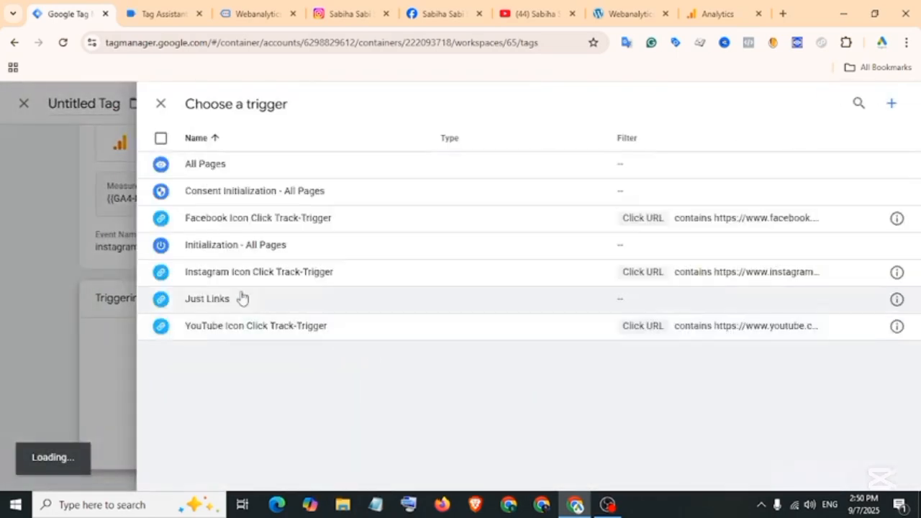
left_click(300, 280)
Step: Name the tag Instagram Icon Click Track-Tag and save it
left_click(215, 103)
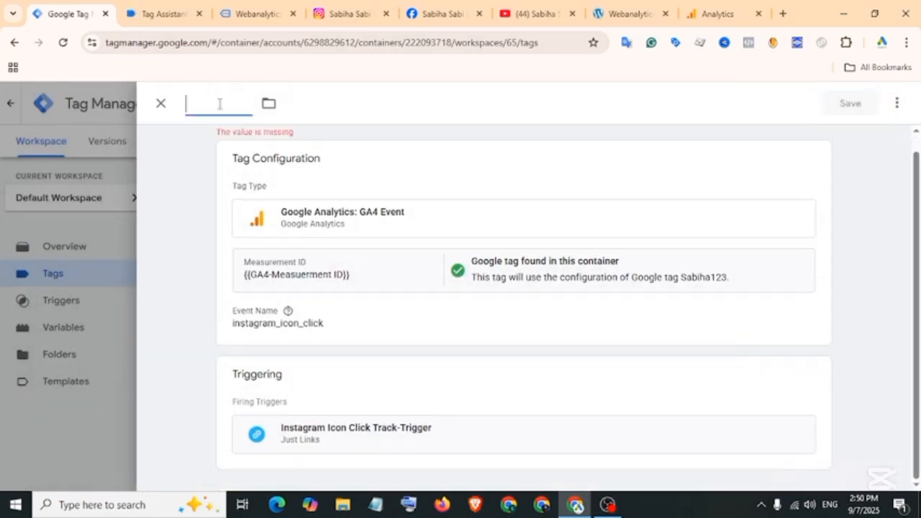
type("Instagram Icon Click Track-Tag")
left_click(867, 105)
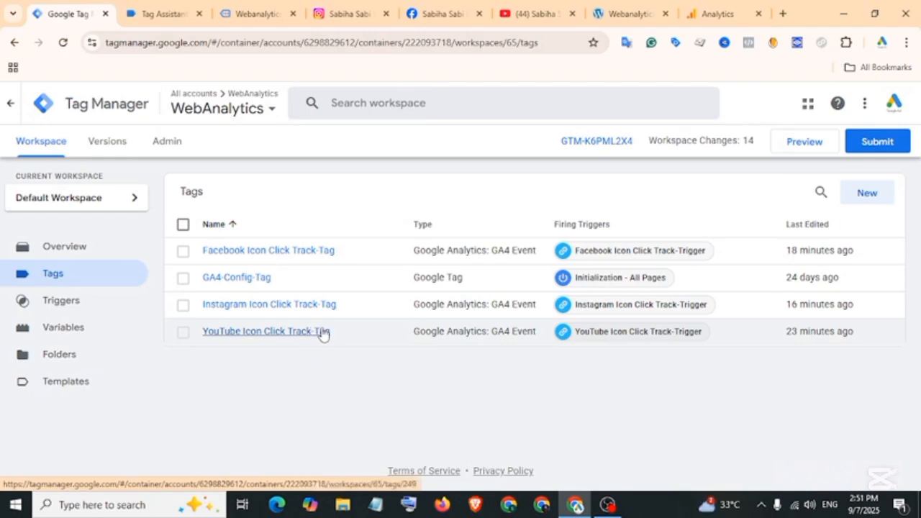
Step: Preview the container and open the YouTube, Facebook and Instagram icon links on the connected website
left_click(802, 148)
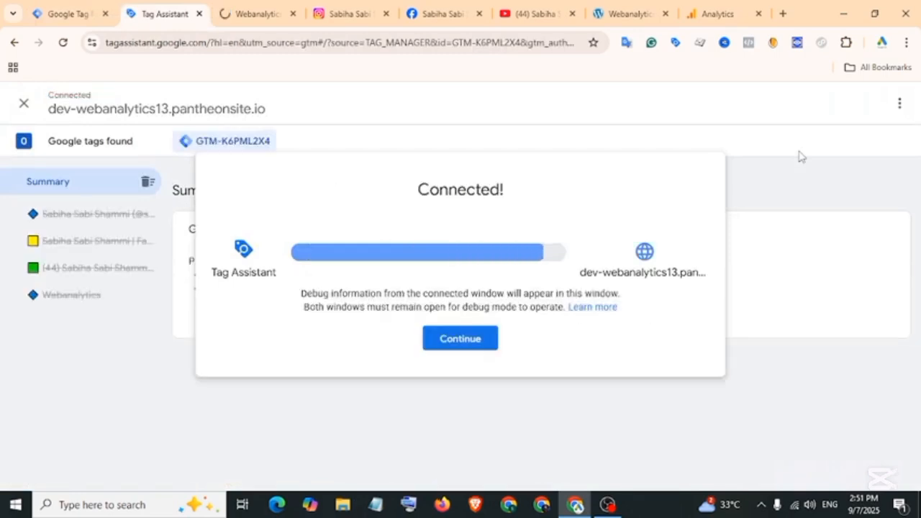
left_click(242, 10)
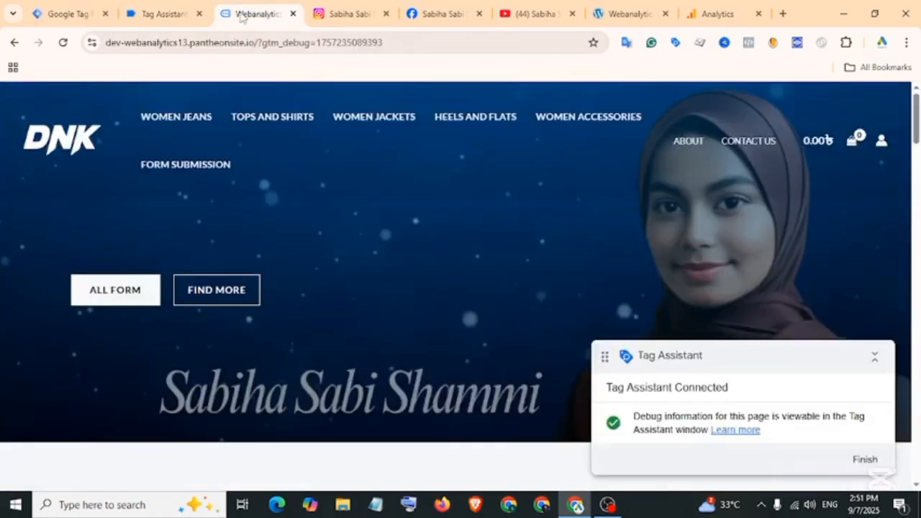
scroll(405, 300, "down", 3)
left_click(419, 396)
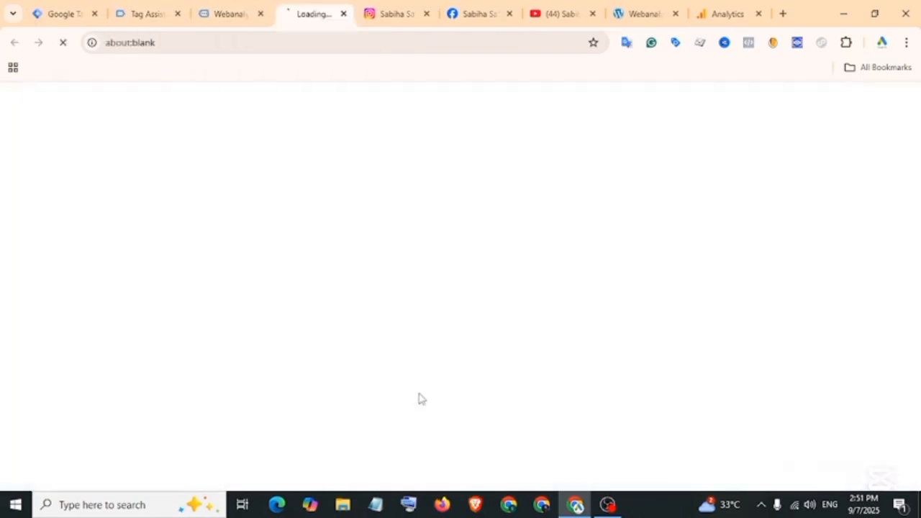
left_click(225, 19)
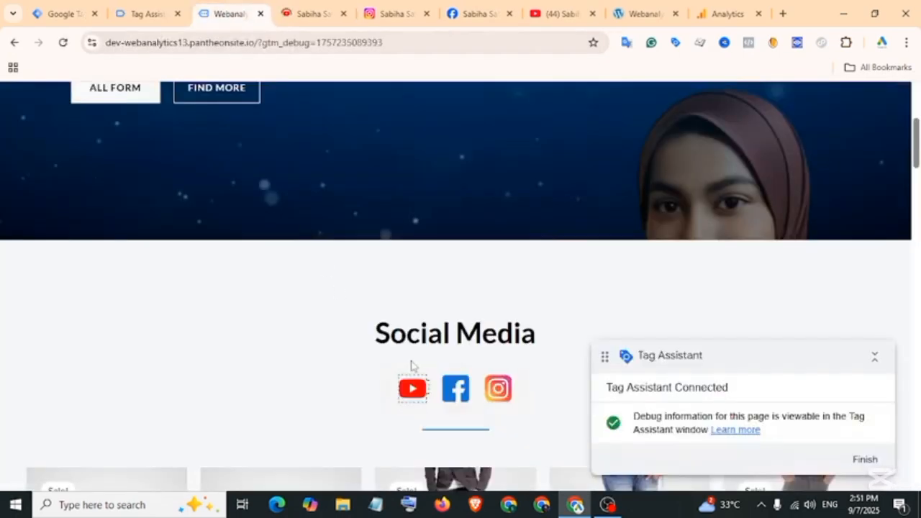
left_click(464, 391)
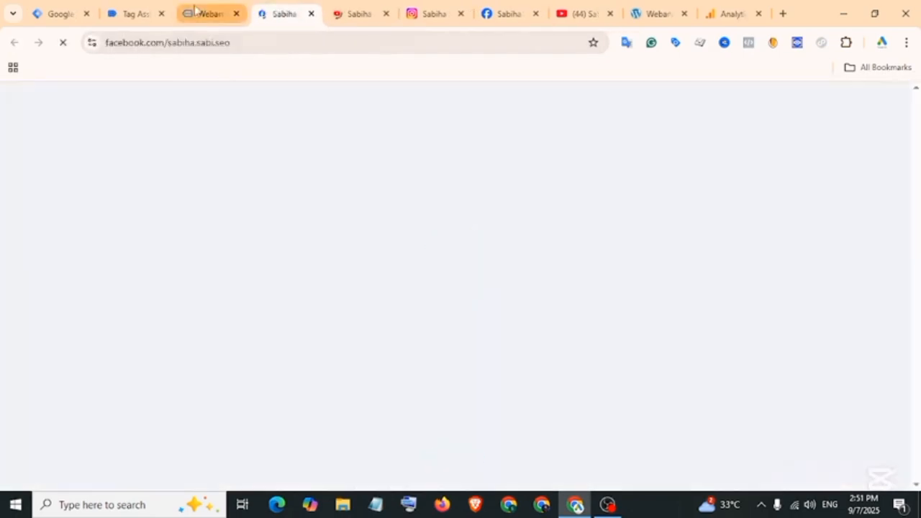
left_click(206, 14)
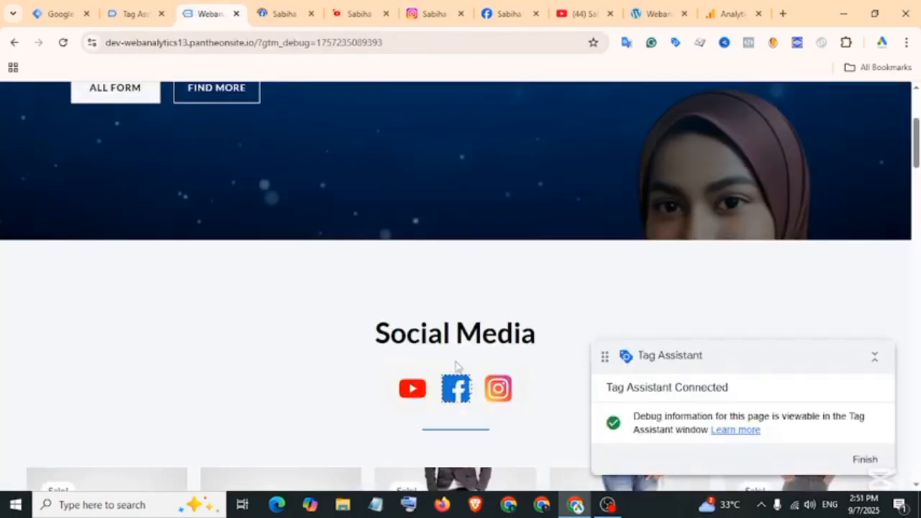
left_click(501, 391)
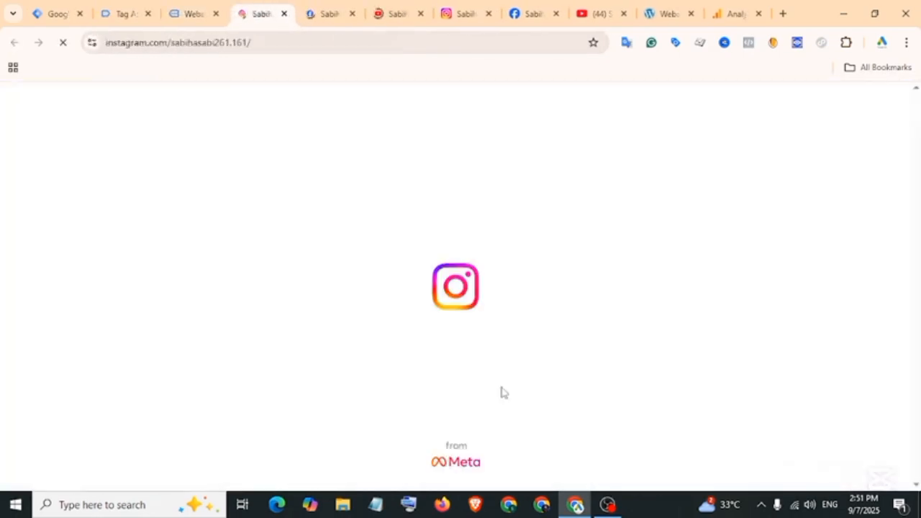
Step: Continue in Tag Assistant and check the summary of fired tags for the container
left_click(123, 20)
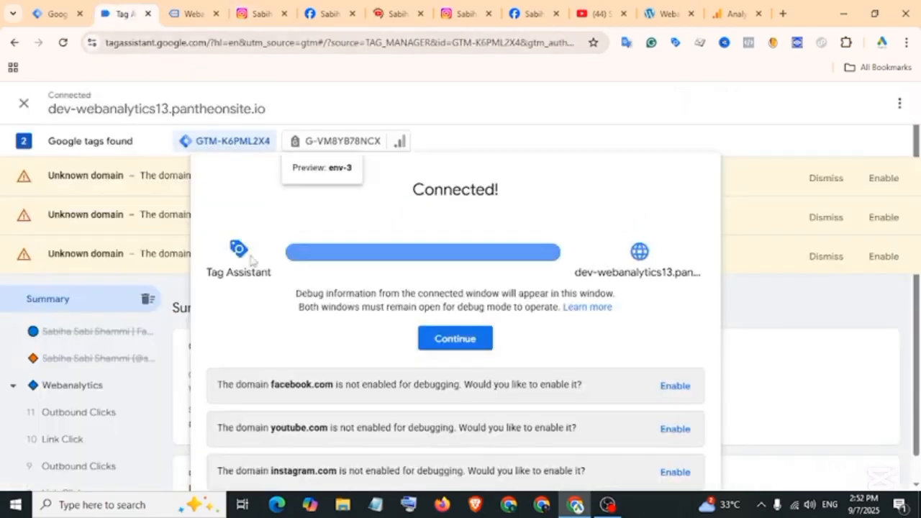
left_click(443, 342)
scroll(442, 342, "down", 3)
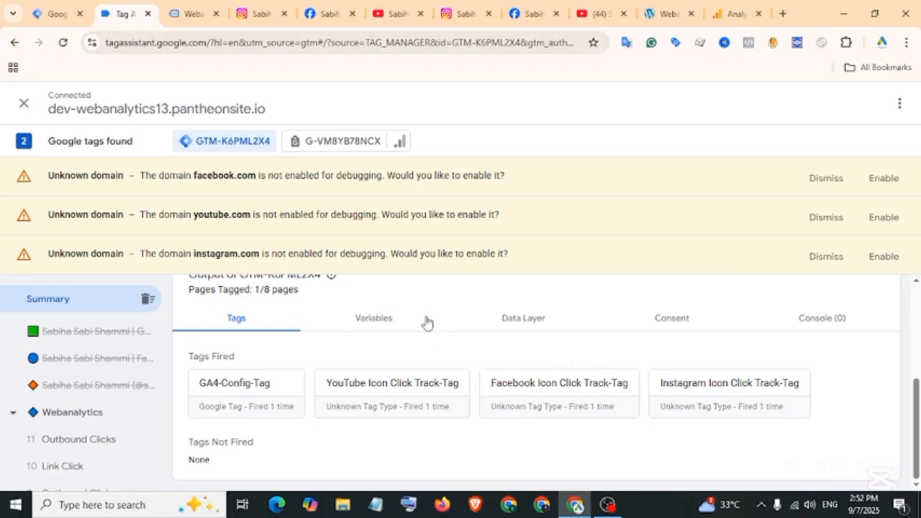
Step: Inspect the event name and remaining parameters of the instagram_icon_click hit sent to the GA4 tag G-VM8YB78NCX
left_click(401, 143)
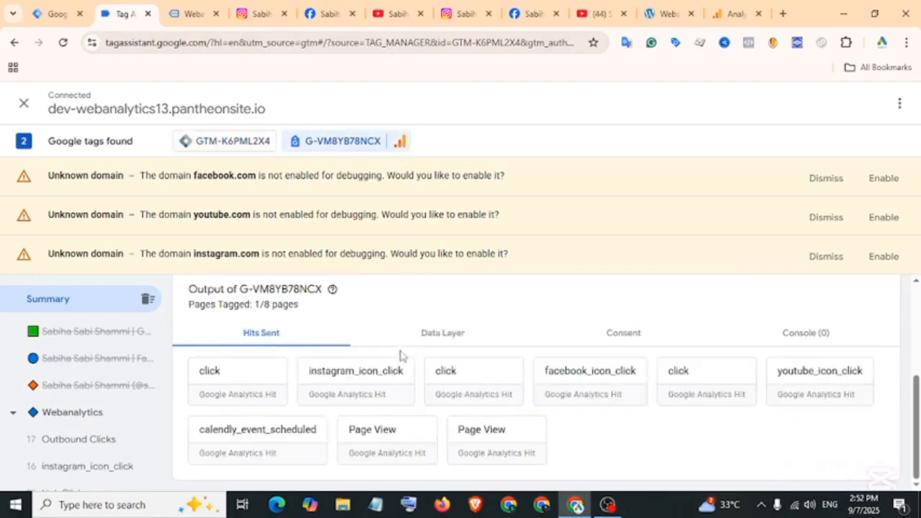
left_click(364, 380)
scroll(245, 308, "down", 2)
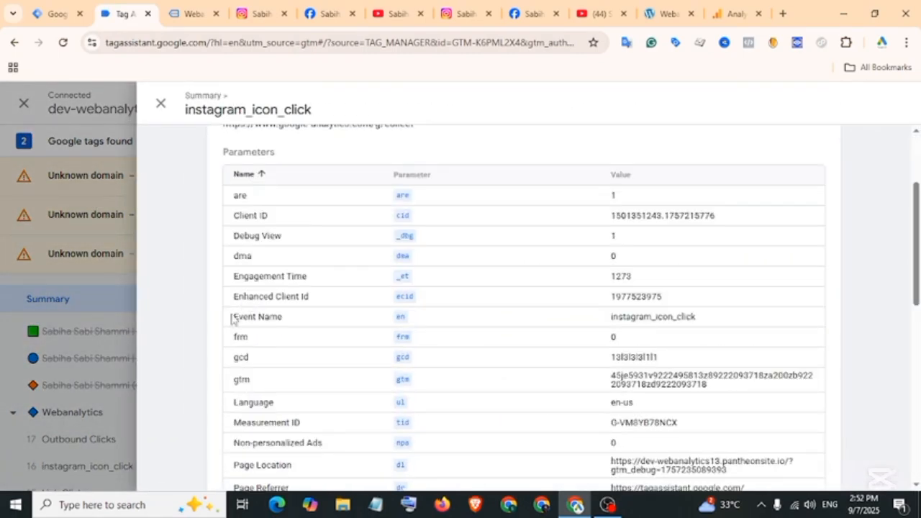
left_click_drag(232, 319, 283, 321)
left_click_drag(369, 326, 689, 323)
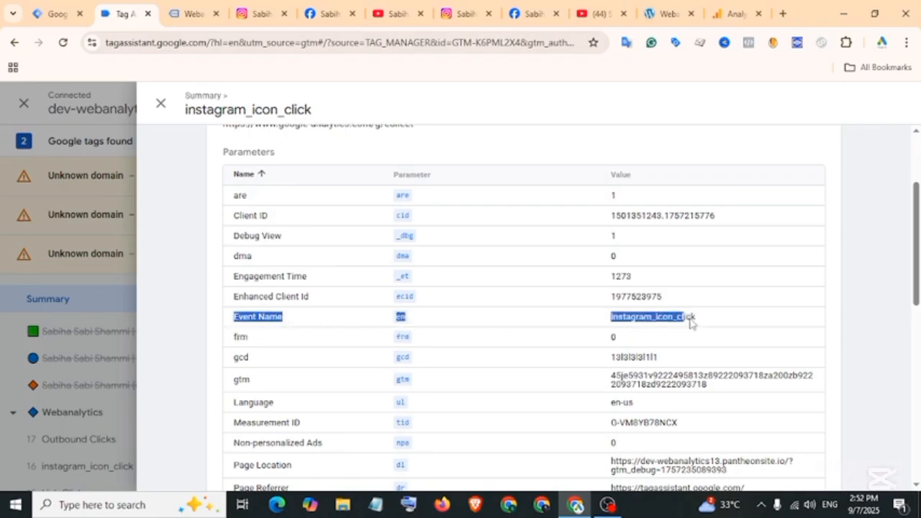
scroll(312, 350, "down", 9)
left_click_drag(218, 410, 363, 442)
left_click(161, 105)
Step: Inspect the parameters of the facebook_icon_click hit and close its details
left_click(603, 378)
scroll(333, 323, "down", 9)
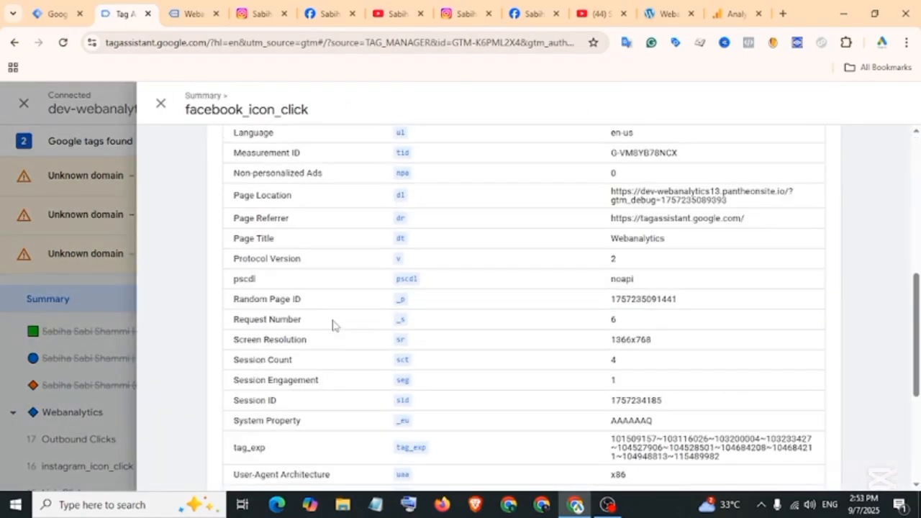
left_click_drag(219, 410, 356, 447)
left_click(161, 105)
Step: Inspect the event name and remaining parameters of the youtube_icon_click hit, then close its details
left_click(817, 374)
scroll(432, 338, "down", 2)
left_click_drag(231, 316, 320, 321)
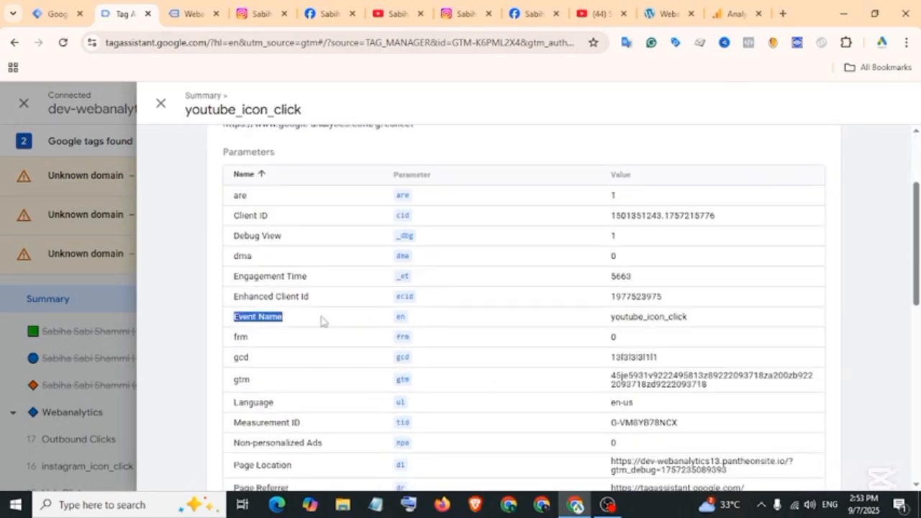
scroll(255, 323, "down", 4)
scroll(256, 323, "down", 3)
left_click_drag(220, 410, 364, 440)
left_click(161, 104)
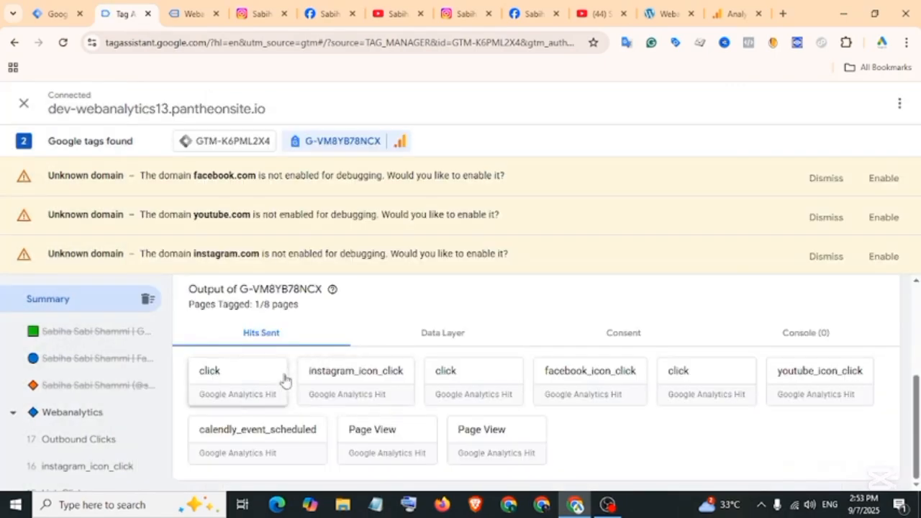
Step: Switch to Google Analytics, close the web stream details and open DebugView in the admin settings
left_click(725, 16)
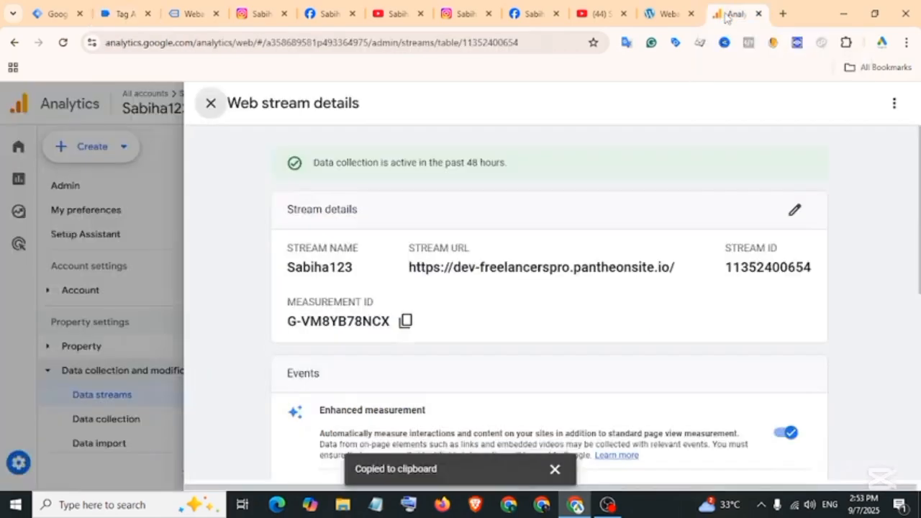
left_click(211, 103)
left_click(18, 463)
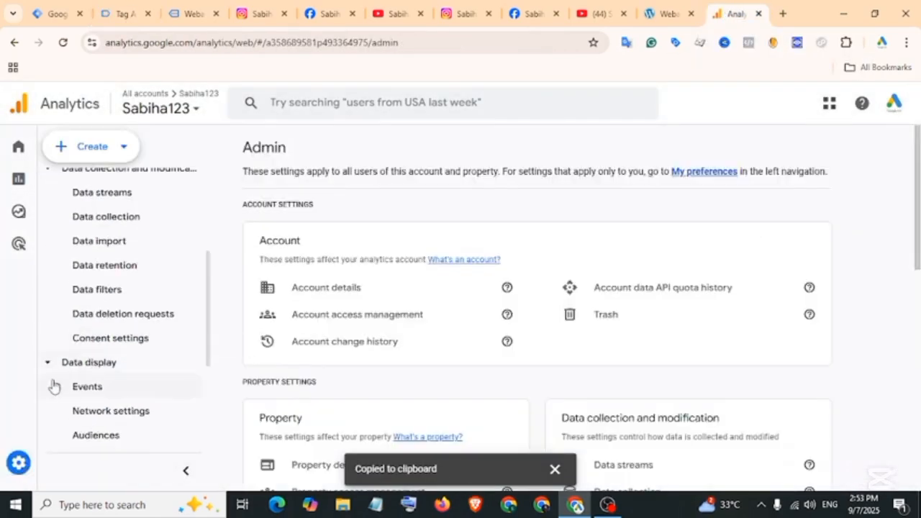
scroll(113, 369, "down", 3)
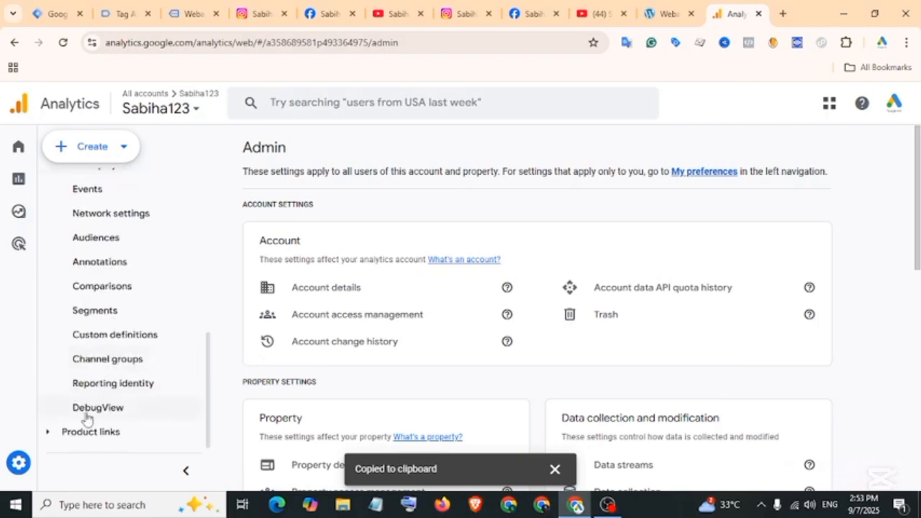
left_click(84, 408)
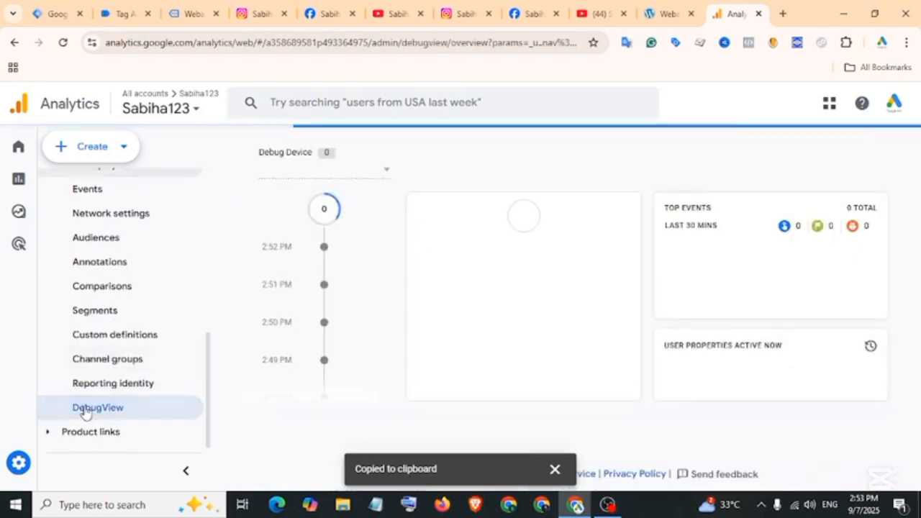
Step: Look through DebugView's top events and timeline for the Instagram, Facebook and YouTube icon click events
scroll(707, 267, "down", 3)
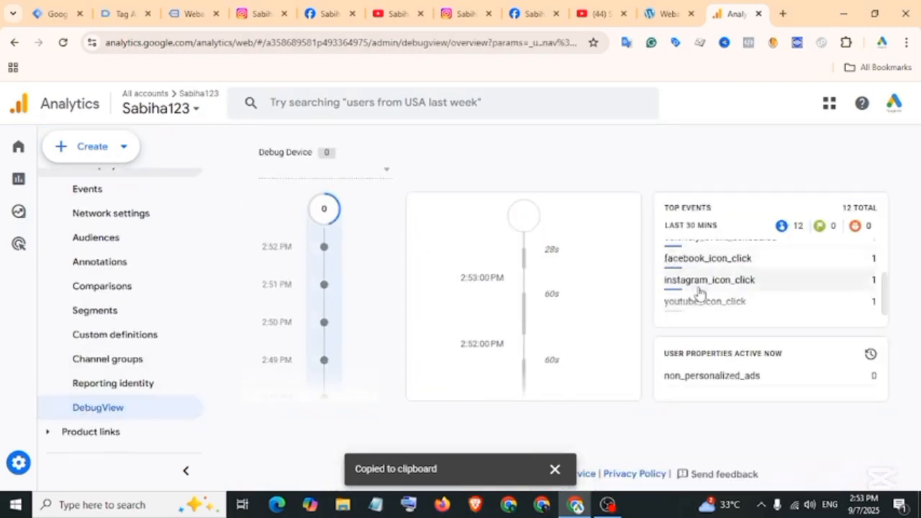
left_click_drag(545, 293, 620, 300)
scroll(565, 324, "down", 2)
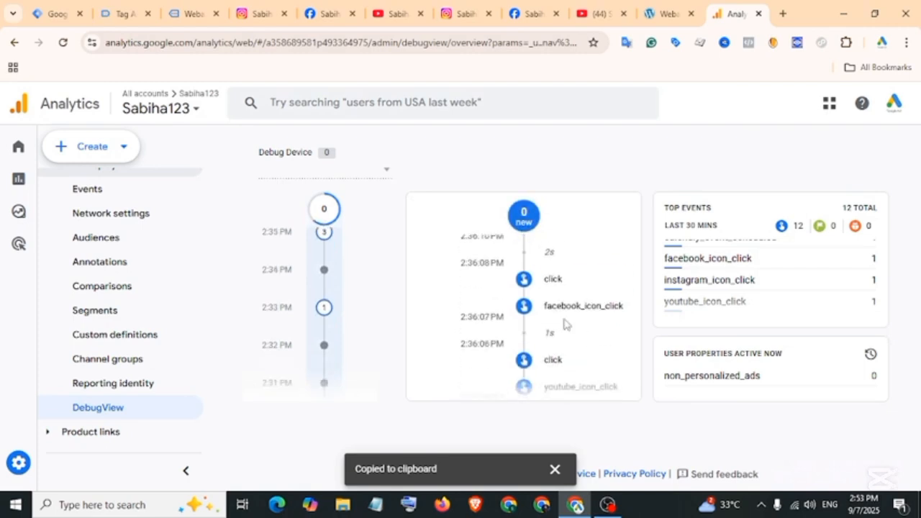
left_click_drag(542, 307, 623, 309)
scroll(623, 309, "down", 3)
left_click_drag(542, 252, 616, 260)
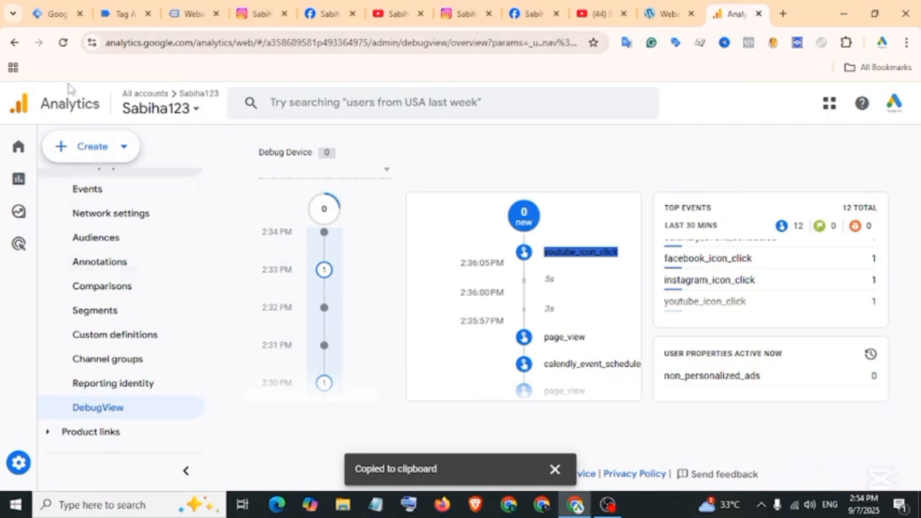
Step: Switch to Tag Manager and publish the workspace changes as a version named Outbound Social Media Icon Click Track
left_click(57, 14)
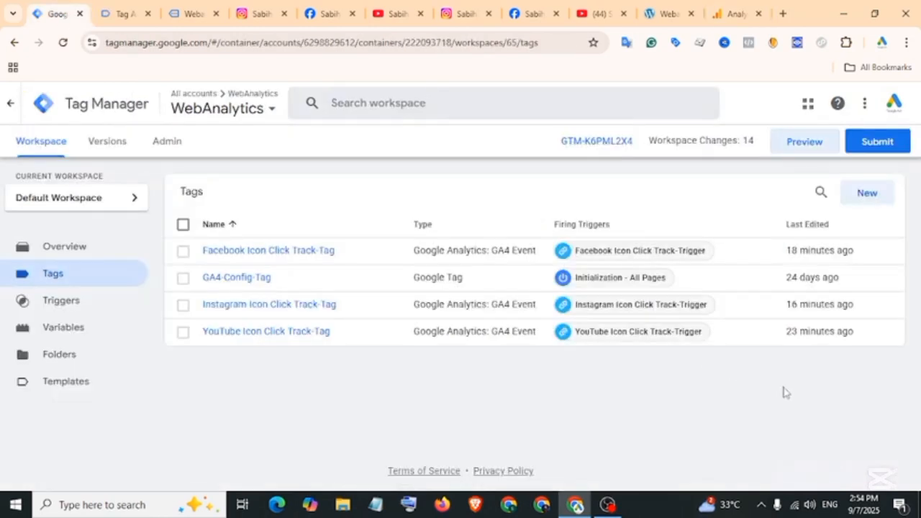
left_click(876, 144)
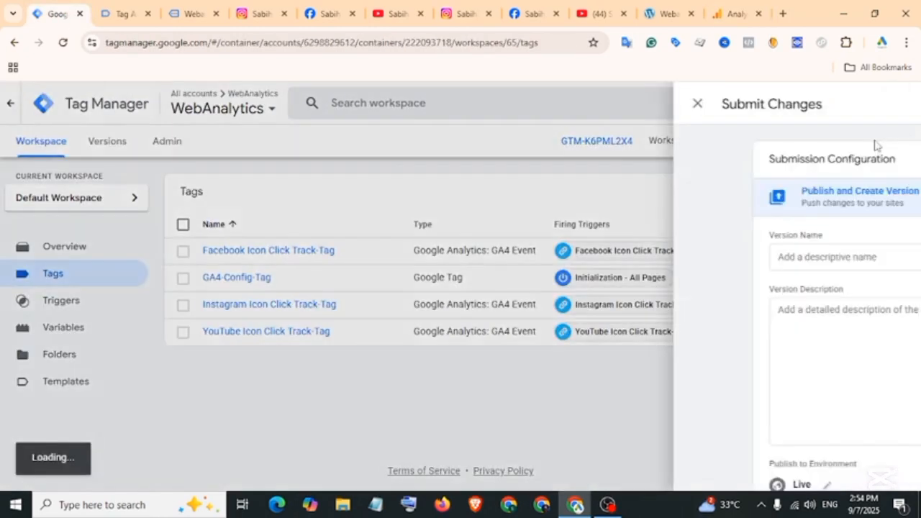
left_click(392, 261)
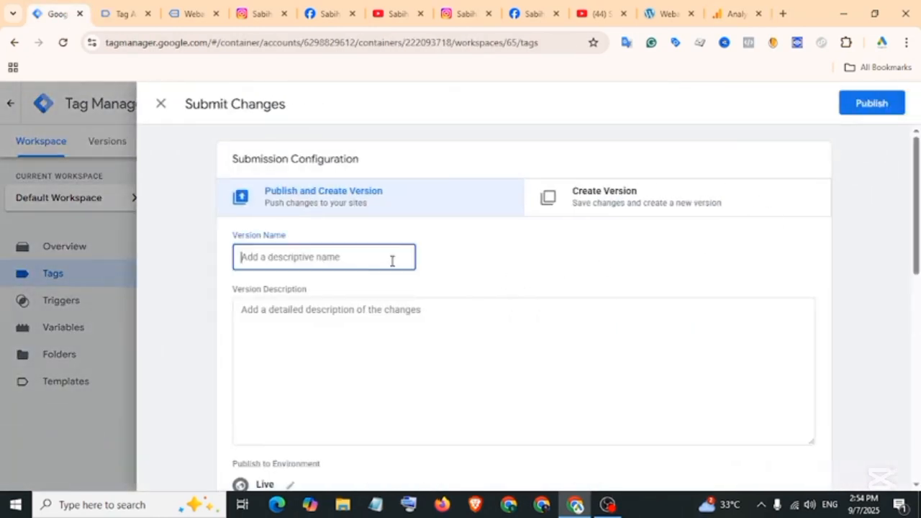
type("Outbound Social Media Icon CLick Track")
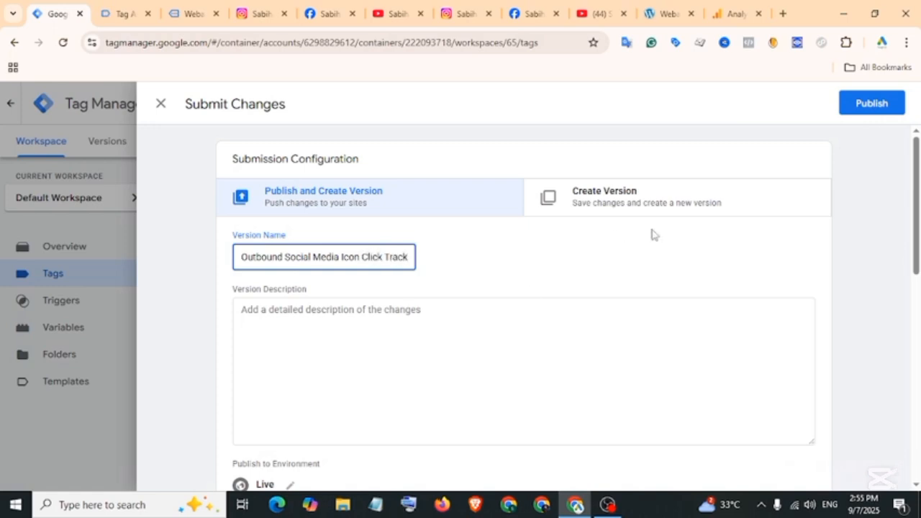
left_click(864, 106)
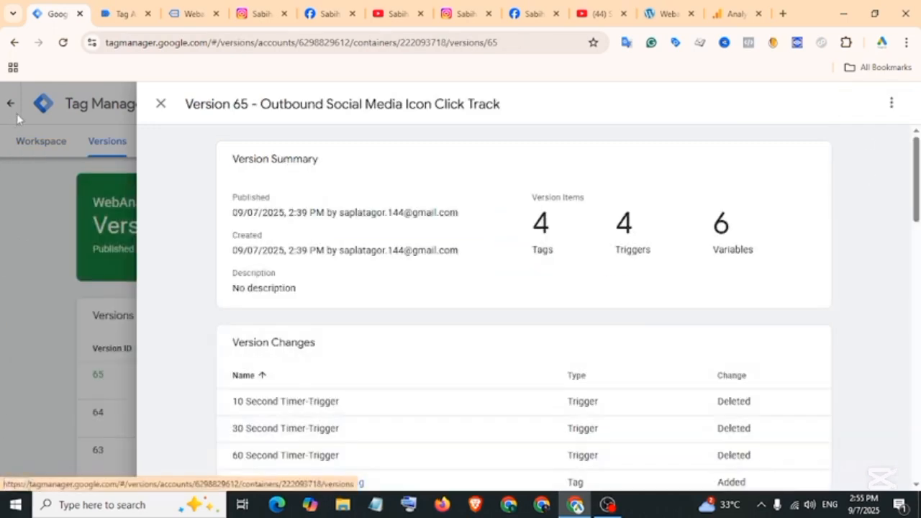
left_click(167, 107)
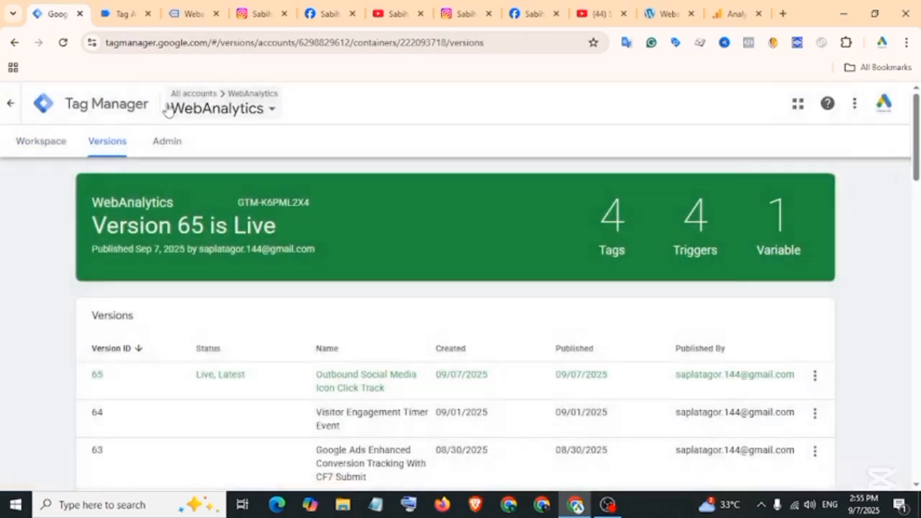
Step: Review the icon click triggers in the Tag Manager workspace and go back to DebugView in Google Analytics
left_click(42, 147)
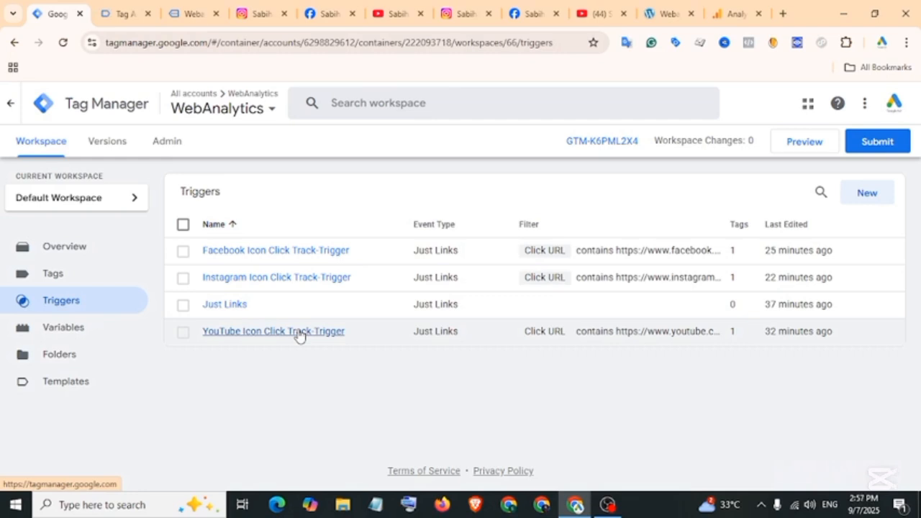
left_click(193, 13)
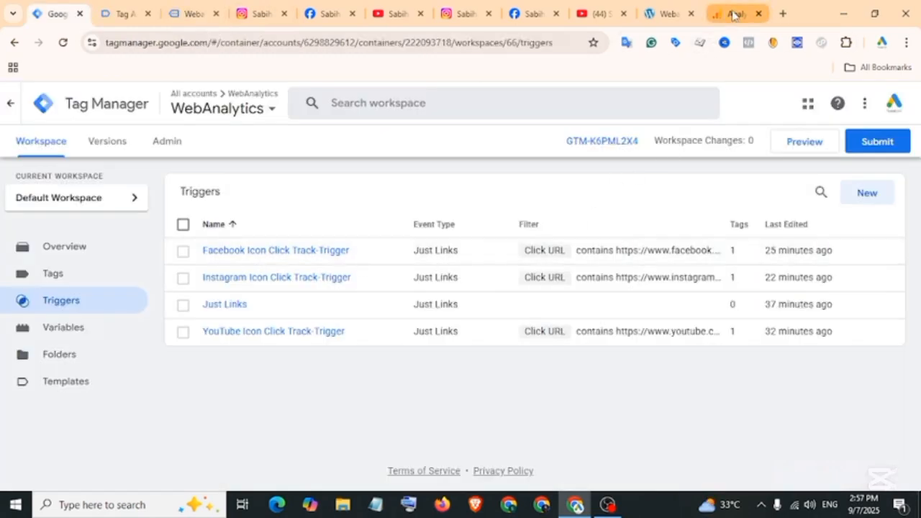
left_click(734, 16)
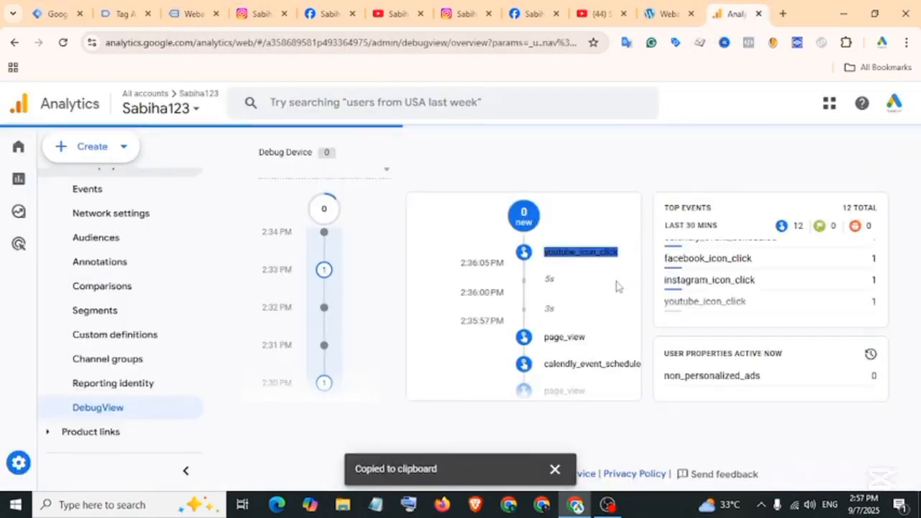